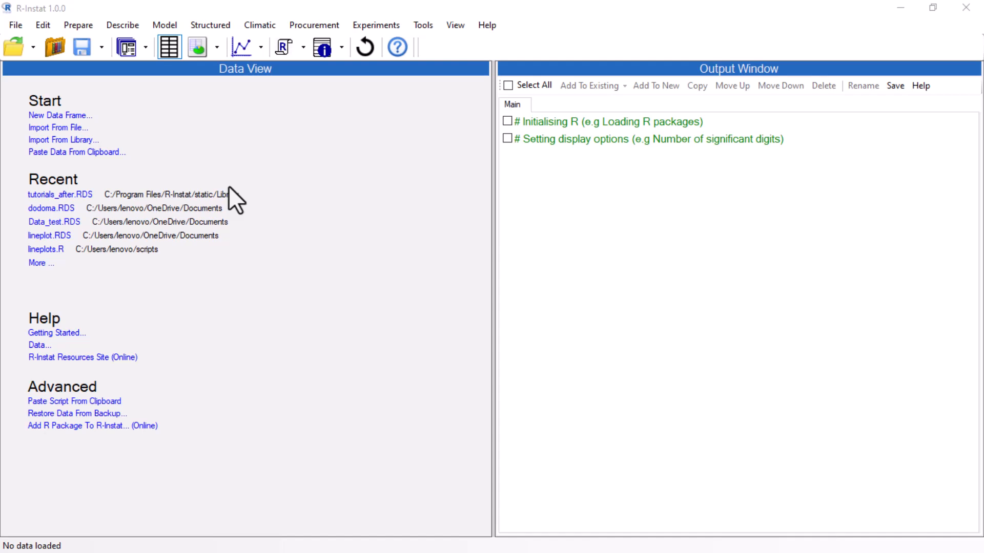
- Preview Sheet 1 of the append workbook from the Documents folder and leave the import dialog without importing it
{"action": "left_click", "coordinate": [14, 26]}
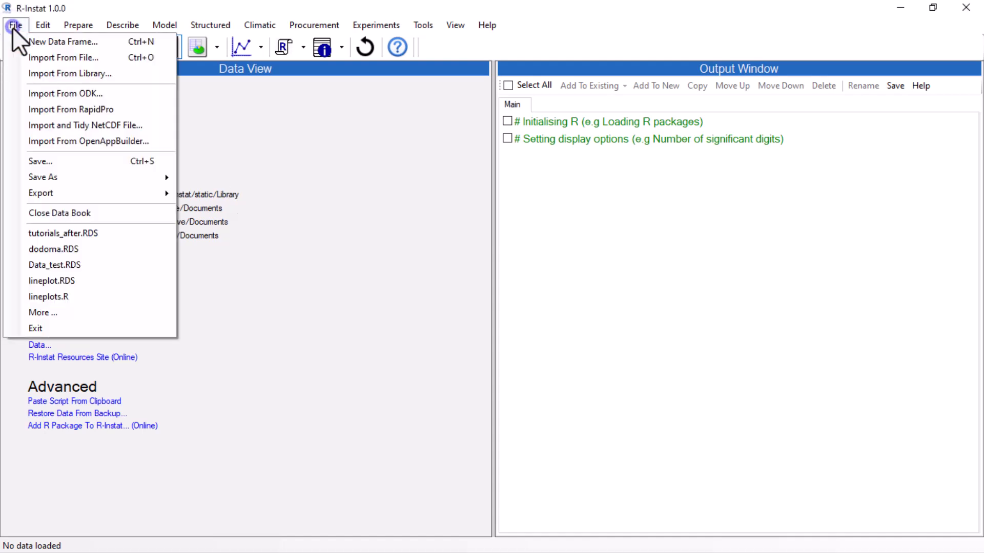
{"action": "left_click", "coordinate": [45, 56]}
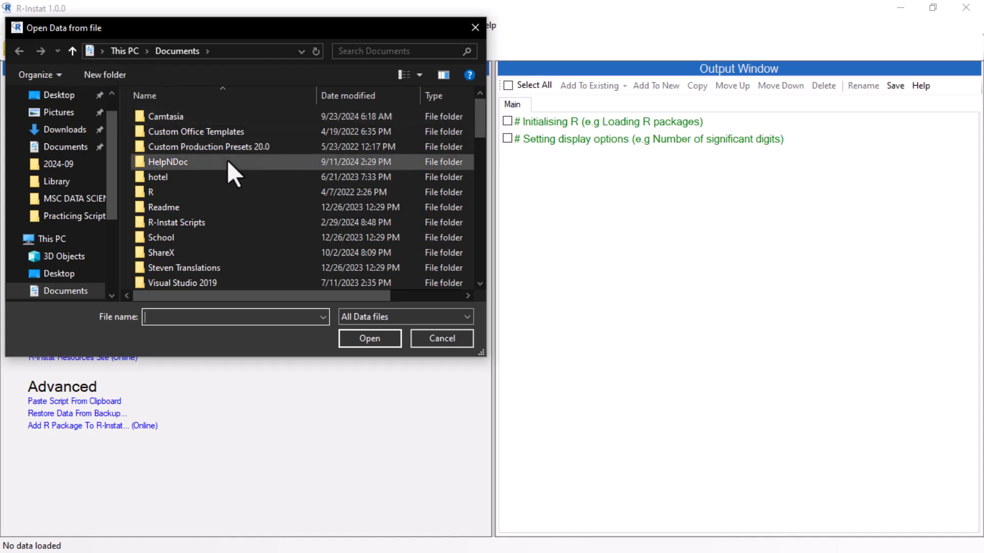
{"action": "scroll", "coordinate": [226, 160], "scroll_direction": "down", "scroll_amount": 4}
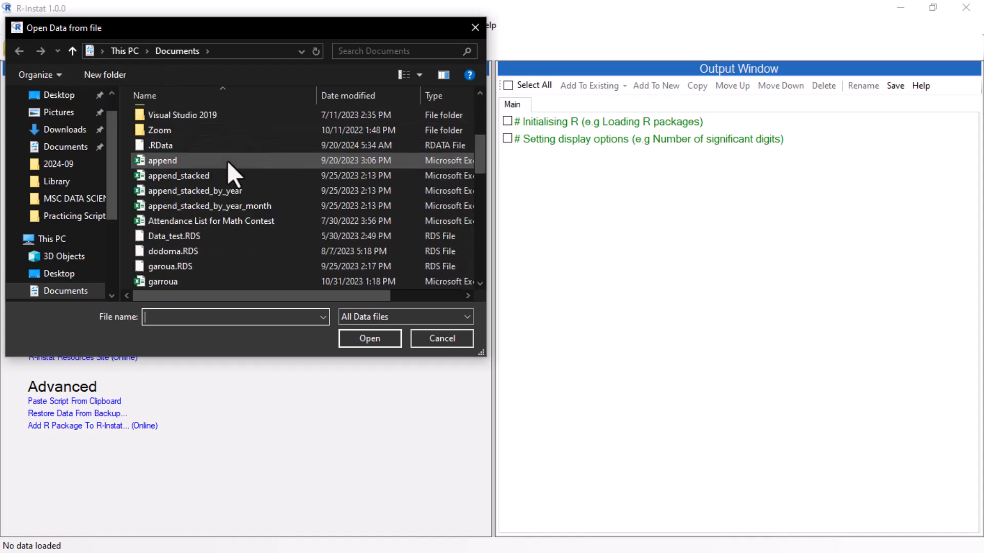
{"action": "left_click", "coordinate": [227, 161]}
{"action": "left_click", "coordinate": [364, 337]}
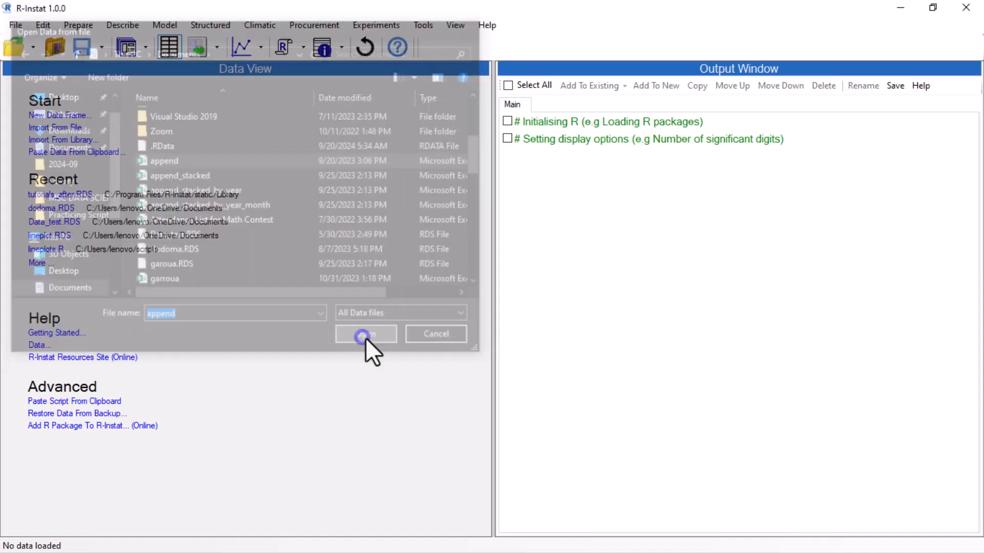
{"action": "left_click", "coordinate": [425, 137]}
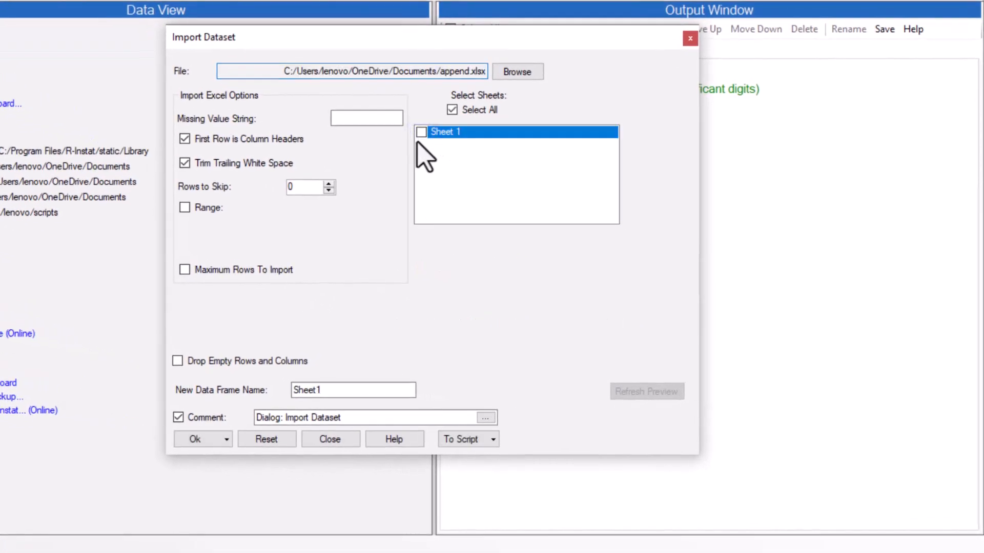
{"action": "left_click", "coordinate": [421, 132]}
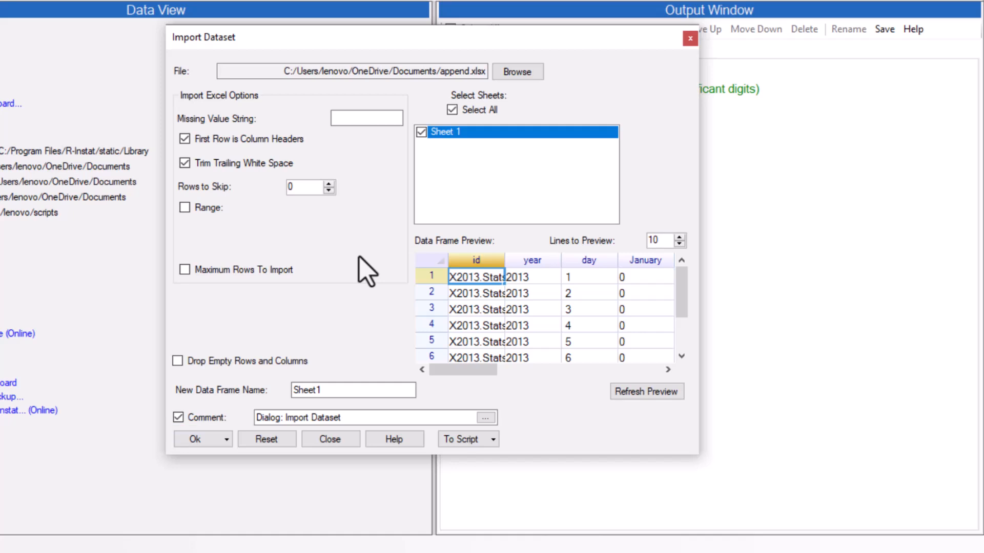
{"action": "left_click", "coordinate": [323, 435]}
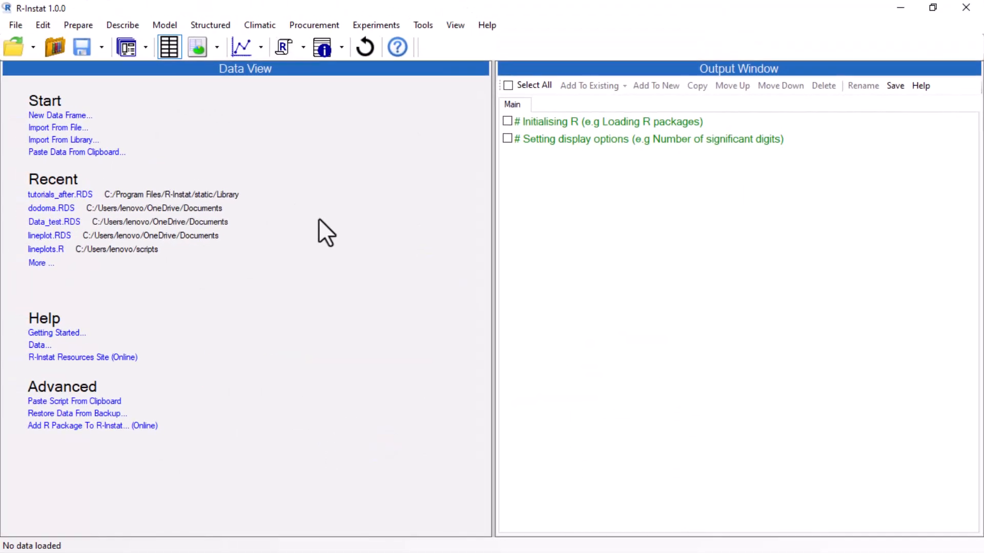
- Import the tutorials_after.RDS dataset from the Instat collection in the library
{"action": "left_click", "coordinate": [11, 25]}
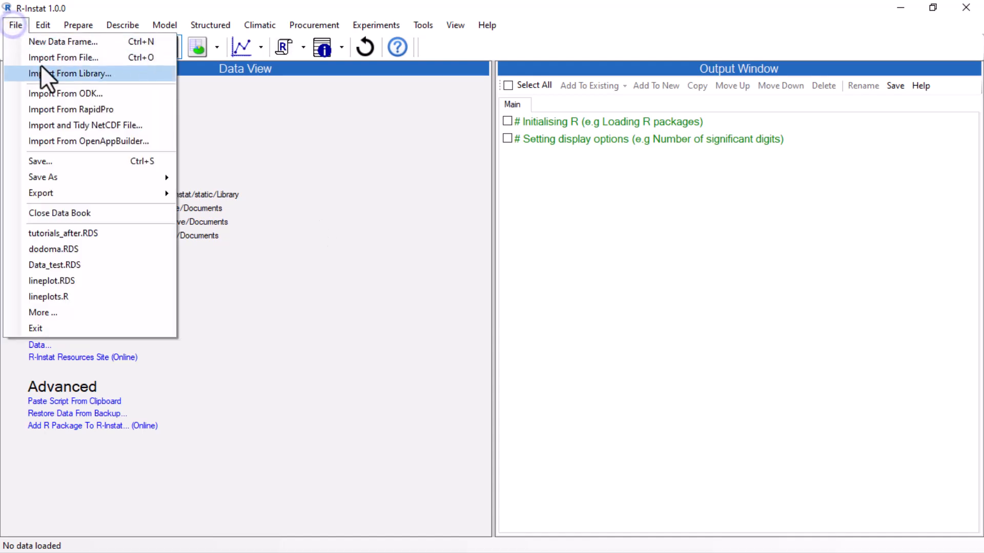
{"action": "left_click", "coordinate": [52, 76]}
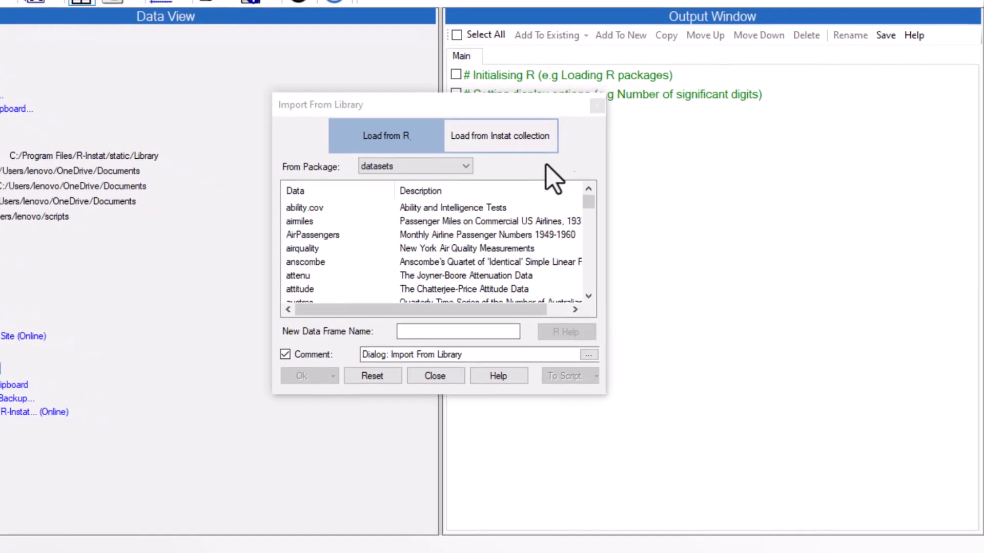
{"action": "left_click", "coordinate": [510, 132]}
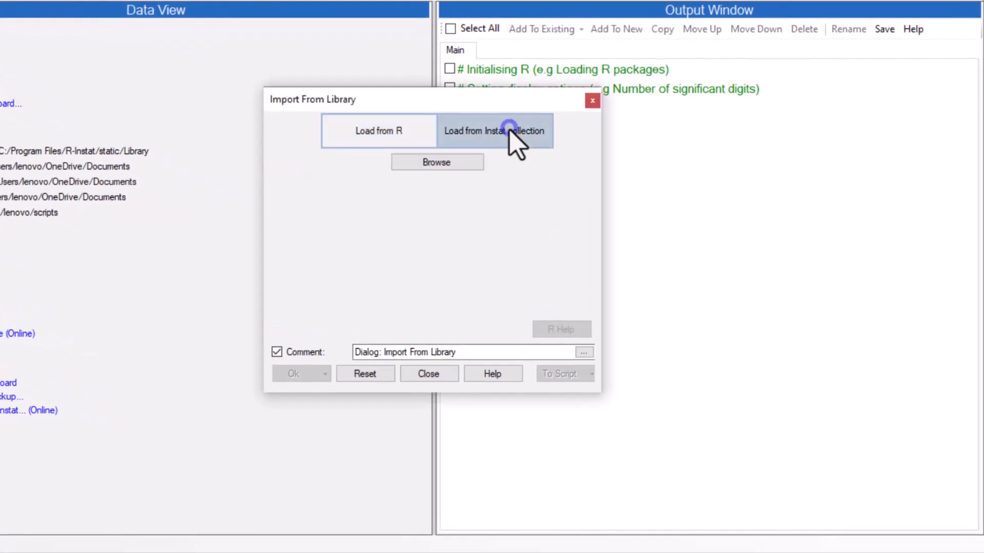
{"action": "left_click", "coordinate": [459, 163]}
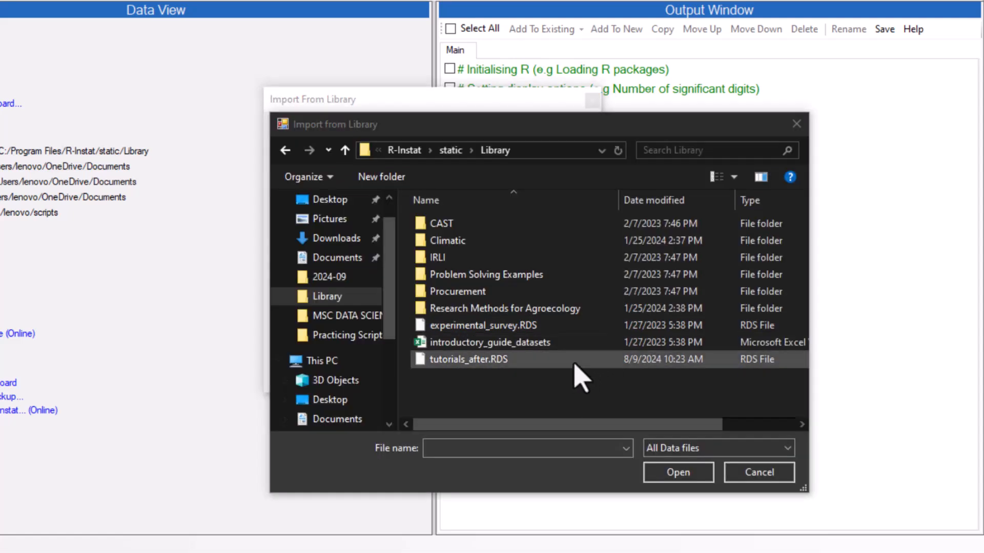
{"action": "left_click", "coordinate": [575, 362]}
{"action": "left_click", "coordinate": [671, 472]}
{"action": "left_click", "coordinate": [197, 440]}
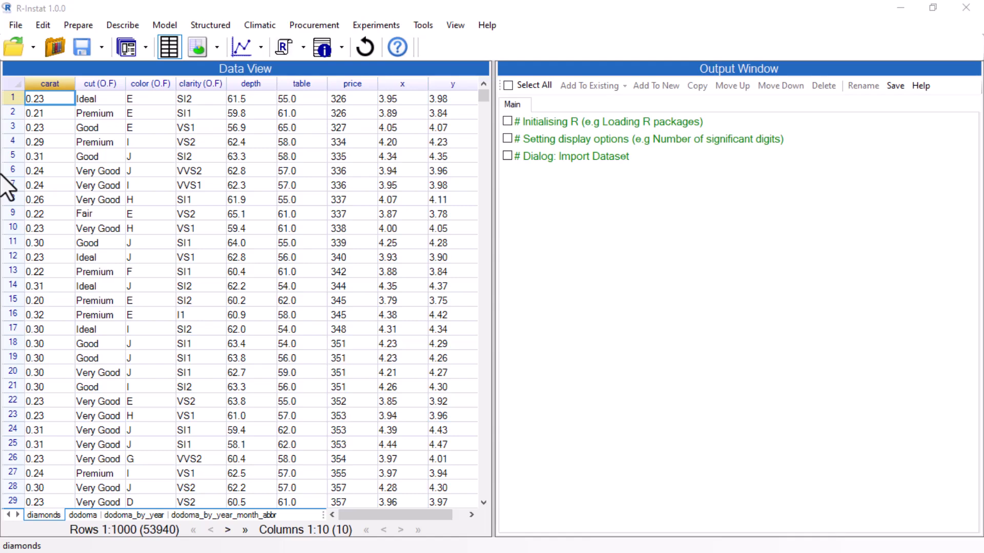
{"action": "left_click", "coordinate": [12, 25]}
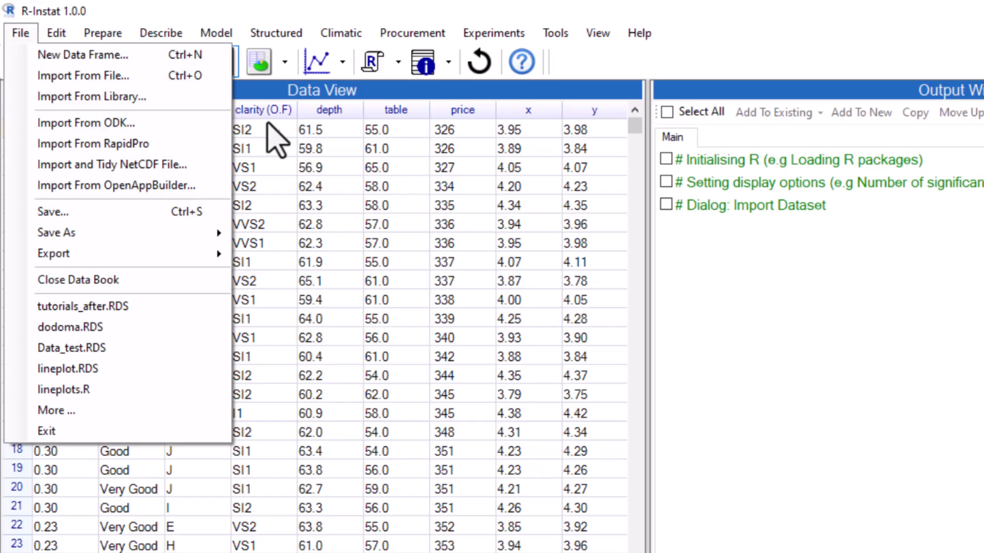
{"action": "left_click", "coordinate": [21, 35]}
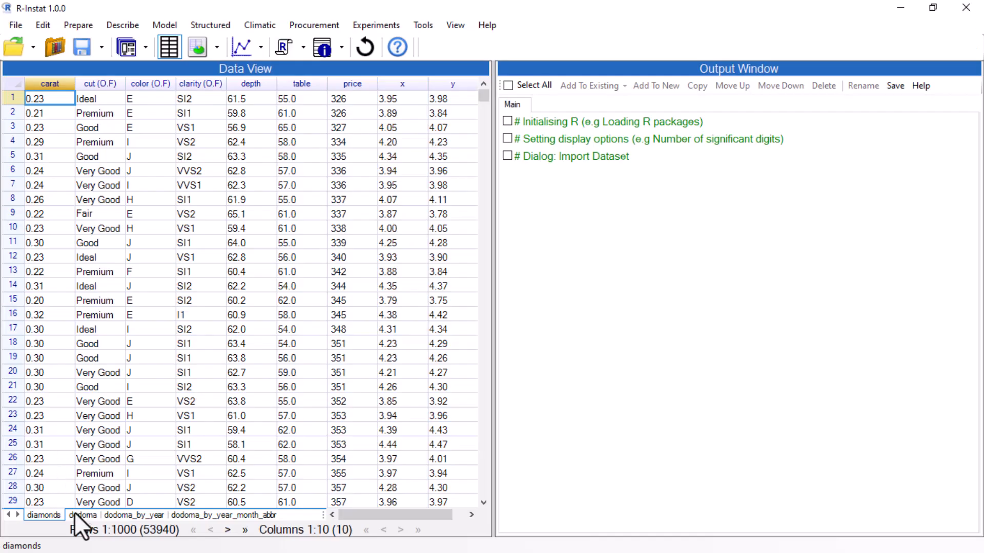
- Switch to the dodoma data frame and look over the options available for its date column
{"action": "left_click", "coordinate": [83, 515]}
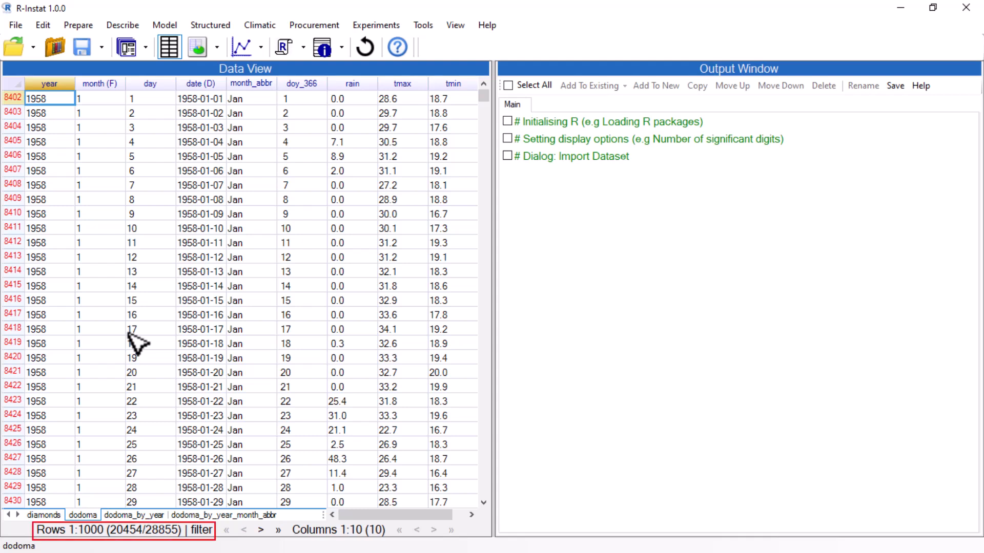
{"action": "right_click", "coordinate": [210, 187]}
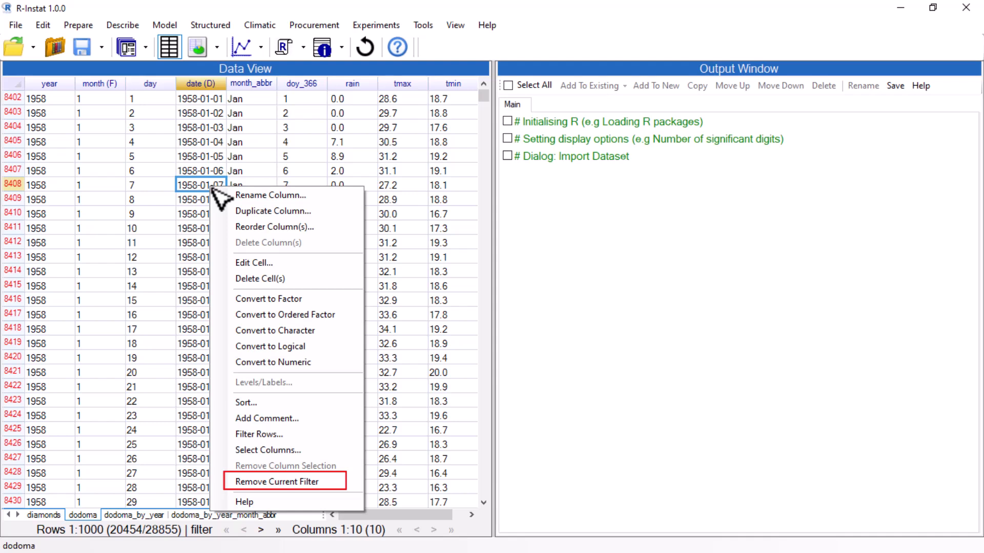
{"action": "key", "text": "Escape"}
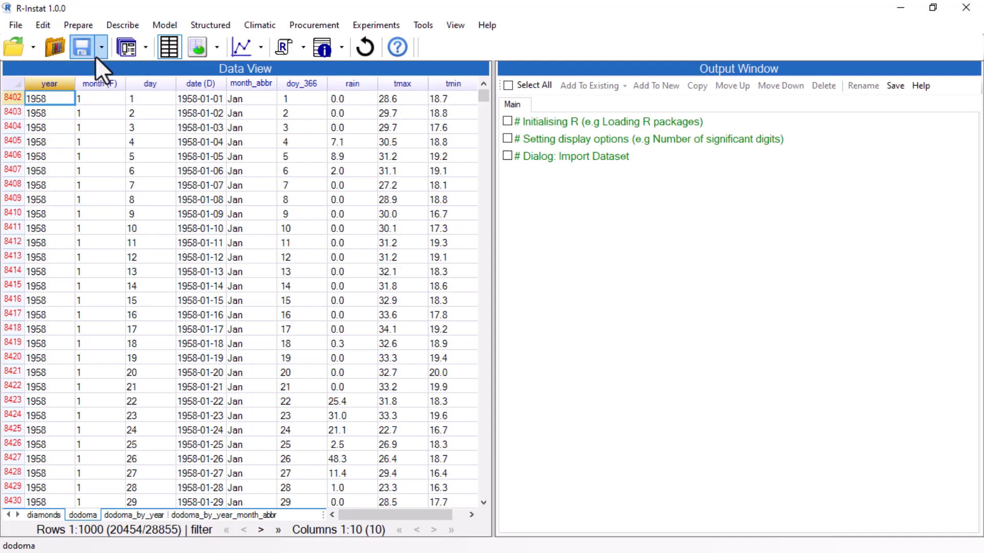
- Start a pivot table on the dodoma data frame with year and day as the initial row factors
{"action": "left_click", "coordinate": [82, 26]}
{"action": "mouse_move", "coordinate": [91, 56]}
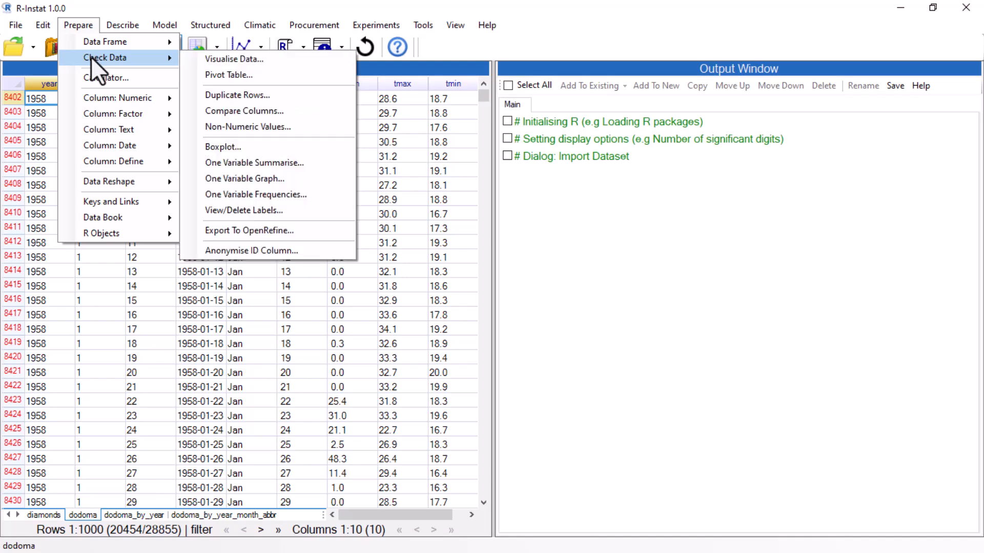
{"action": "left_click", "coordinate": [211, 73]}
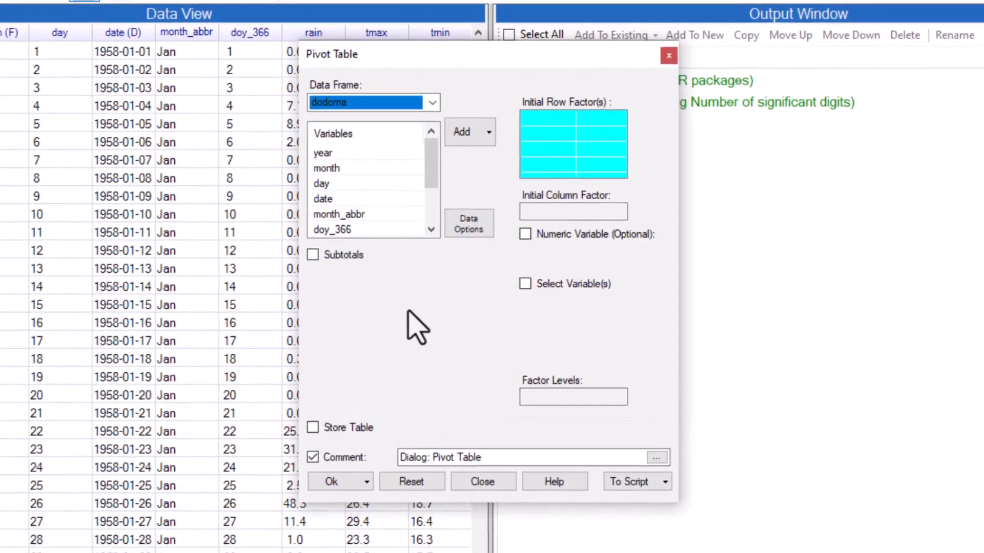
{"action": "left_click", "coordinate": [371, 178]}
{"action": "left_click", "coordinate": [466, 134]}
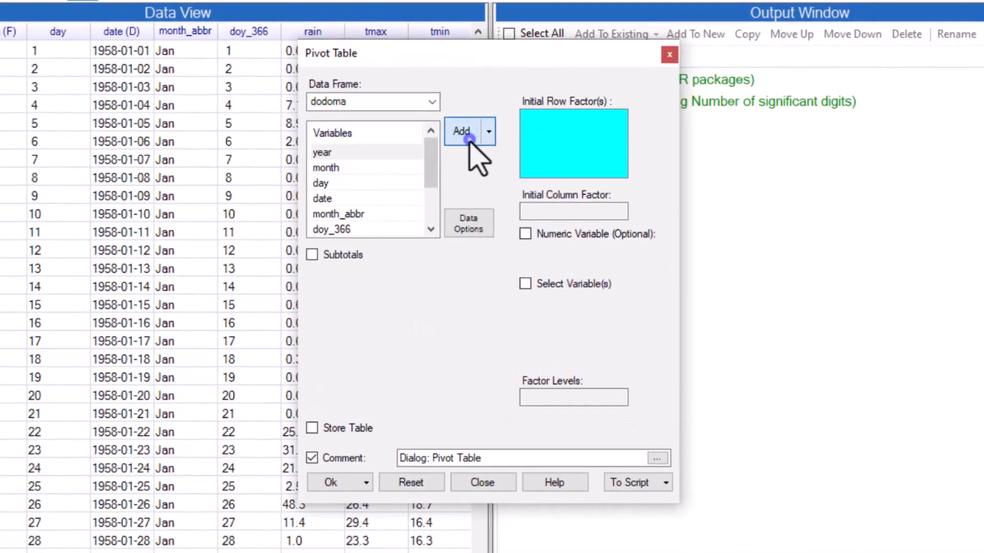
{"action": "left_click", "coordinate": [320, 183]}
{"action": "left_click", "coordinate": [462, 139]}
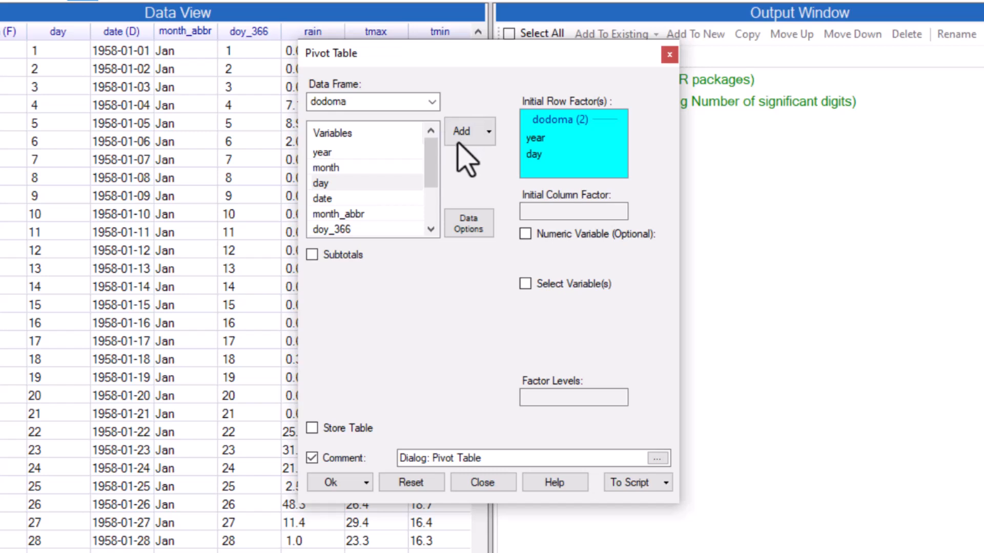
- Generate the pivot table with month_abbr as the initial column factor and tmax as the numeric variable, and view it maximised
{"action": "left_click", "coordinate": [542, 209]}
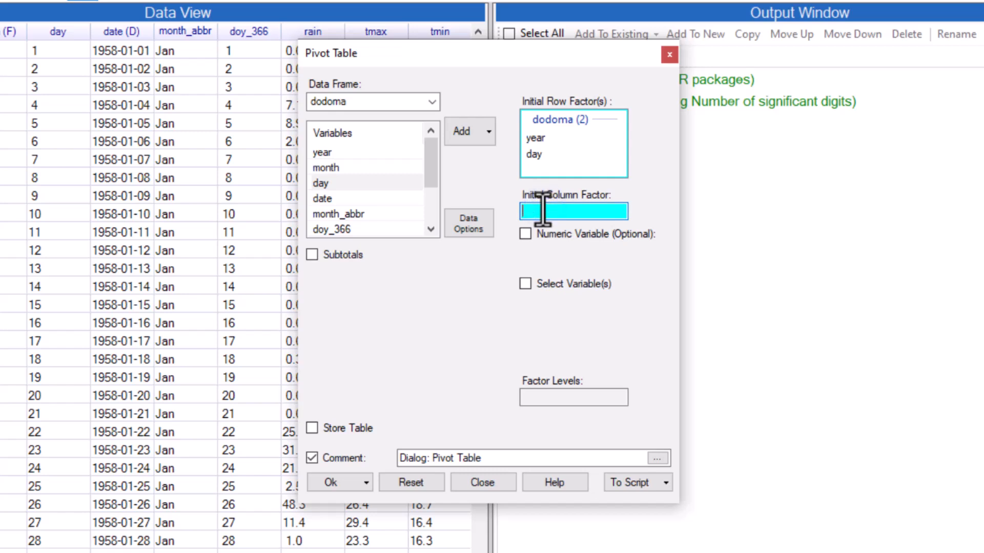
{"action": "left_click", "coordinate": [362, 215]}
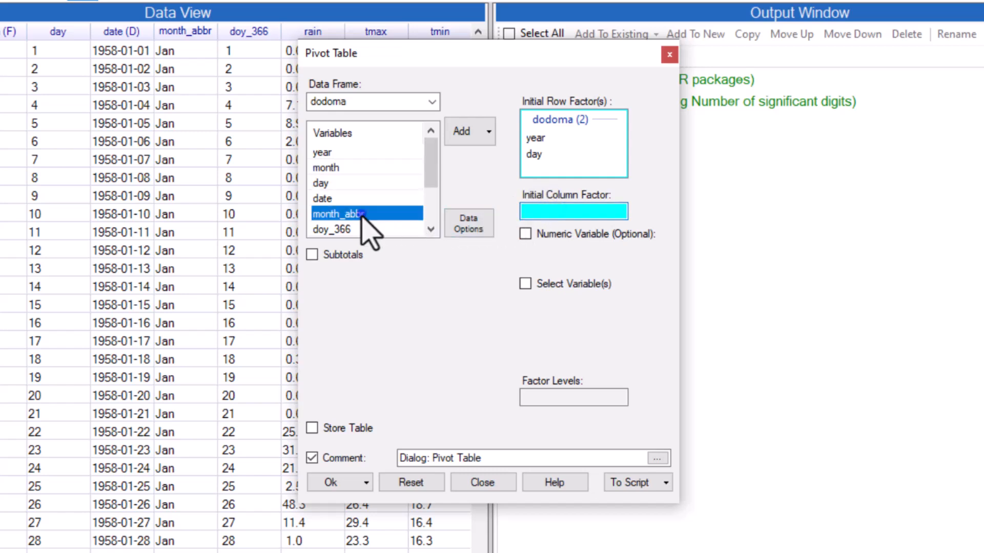
{"action": "left_click", "coordinate": [452, 132]}
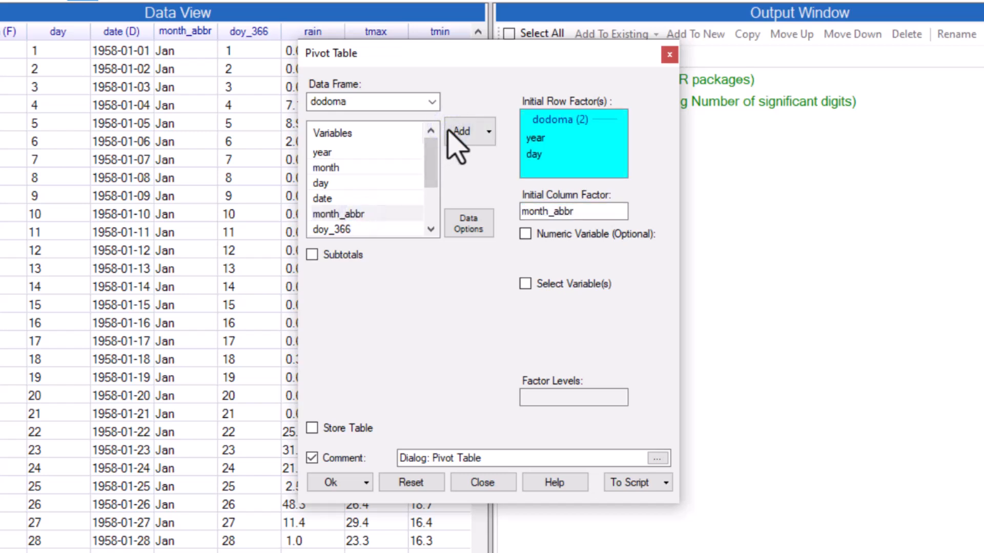
{"action": "left_click", "coordinate": [523, 234]}
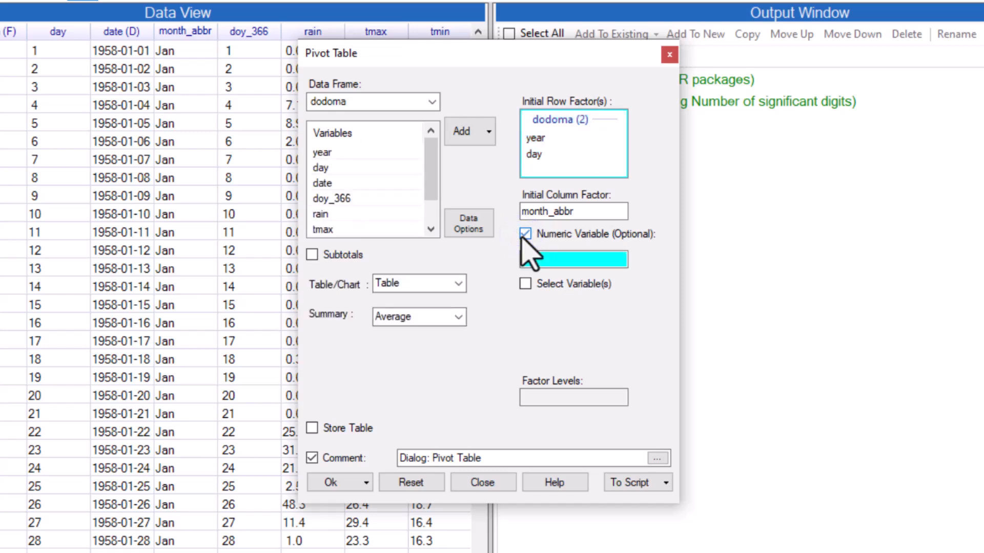
{"action": "left_click", "coordinate": [353, 230]}
{"action": "left_click", "coordinate": [461, 133]}
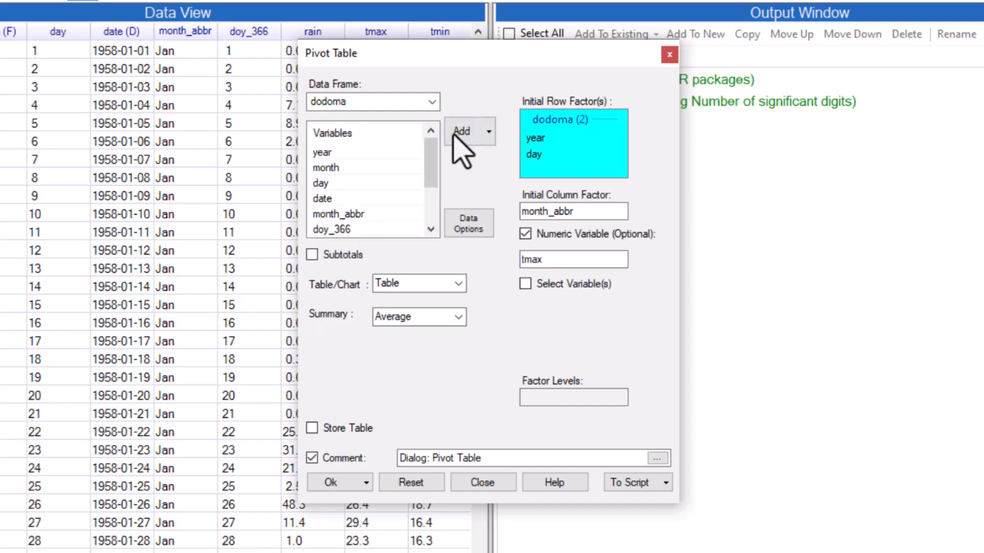
{"action": "left_click", "coordinate": [332, 483]}
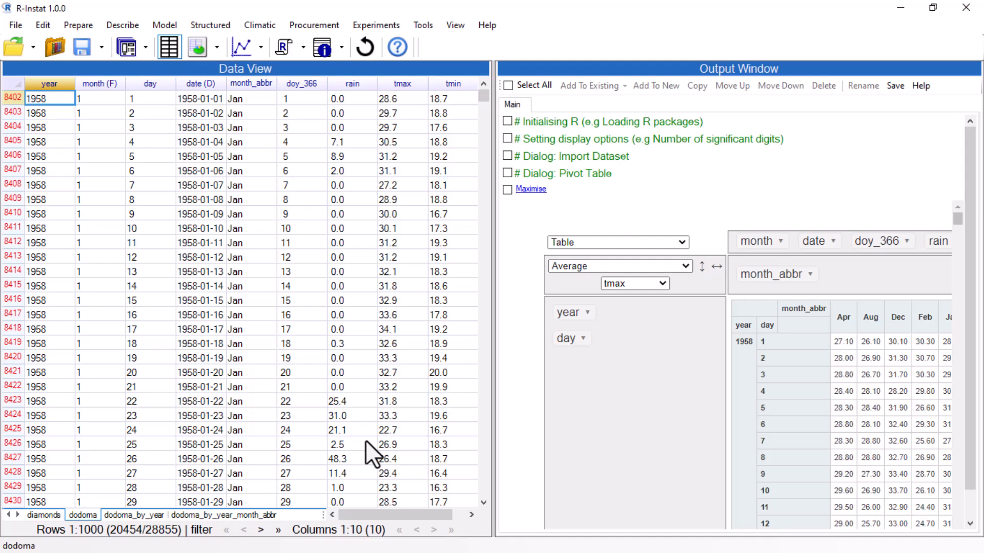
{"action": "left_click", "coordinate": [531, 190]}
- Rerun the previous pivot table with month_abbr added as the factor levels variable
{"action": "left_click", "coordinate": [124, 56]}
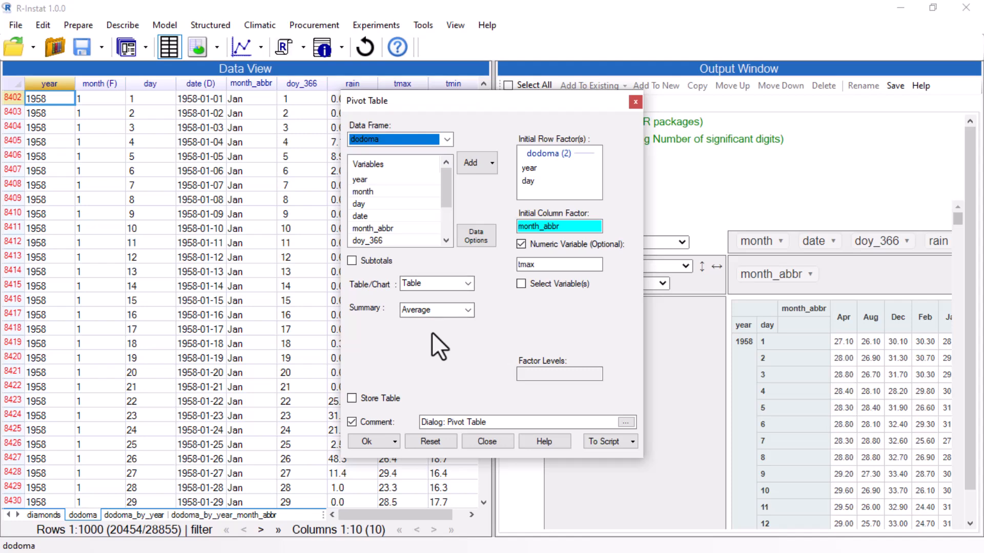
{"action": "left_click", "coordinate": [525, 375]}
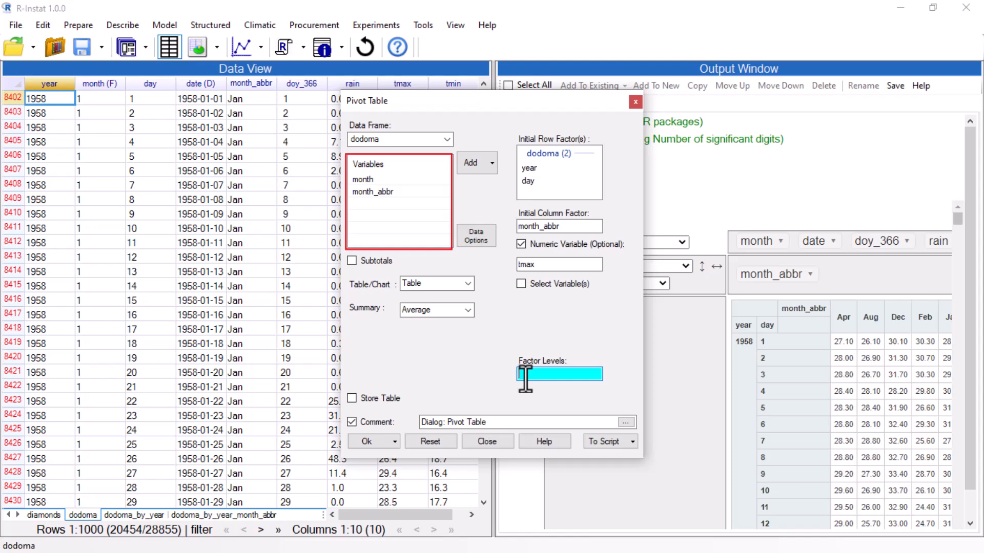
{"action": "left_click", "coordinate": [369, 191]}
{"action": "left_click", "coordinate": [469, 169]}
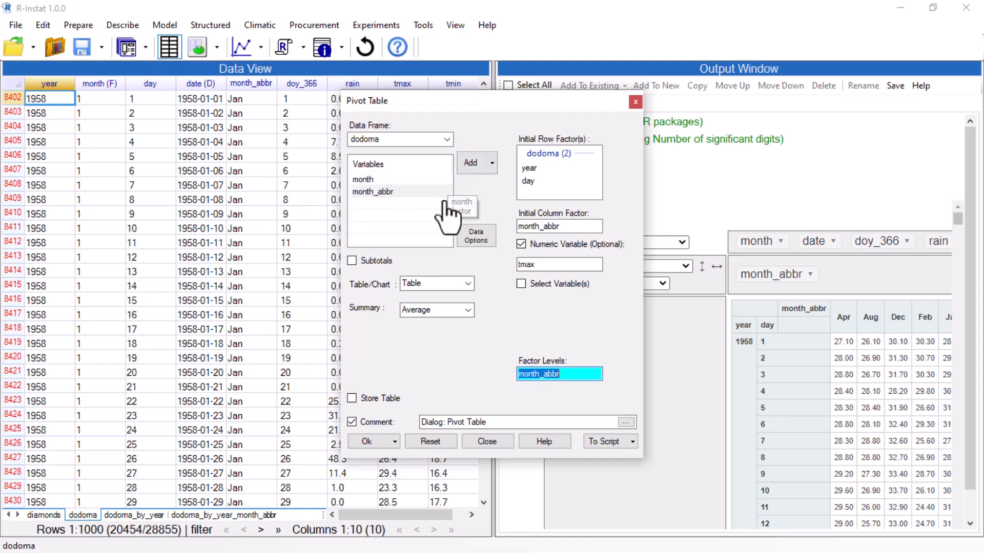
{"action": "left_click", "coordinate": [374, 444]}
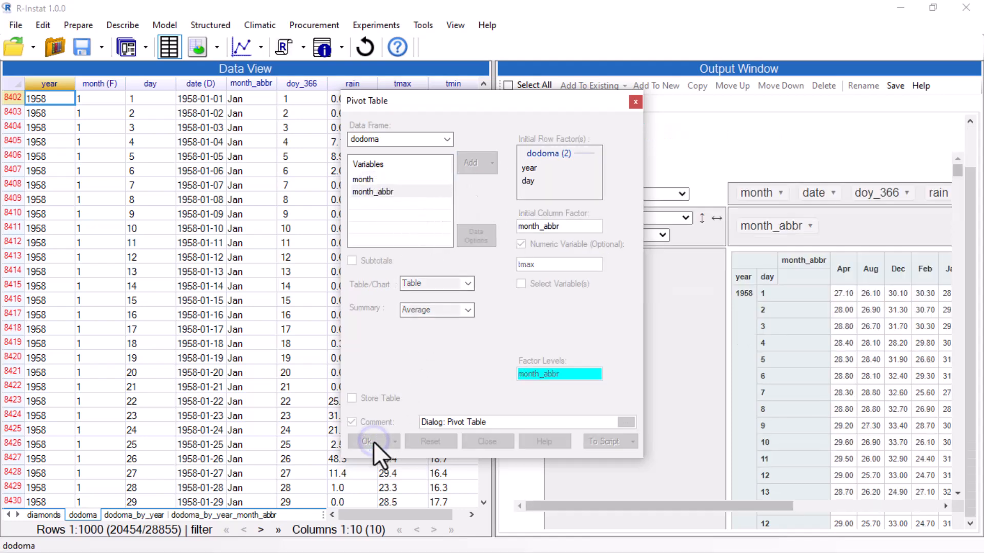
- Maximise the new pivot table, view it as a Heatmap, and close the maximised output
{"action": "left_click", "coordinate": [532, 446]}
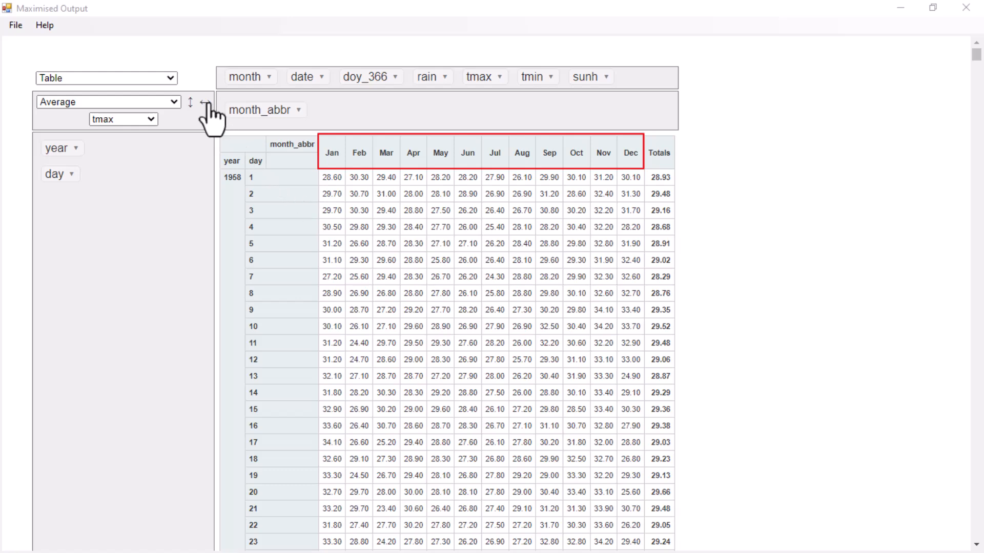
{"action": "left_click", "coordinate": [170, 77]}
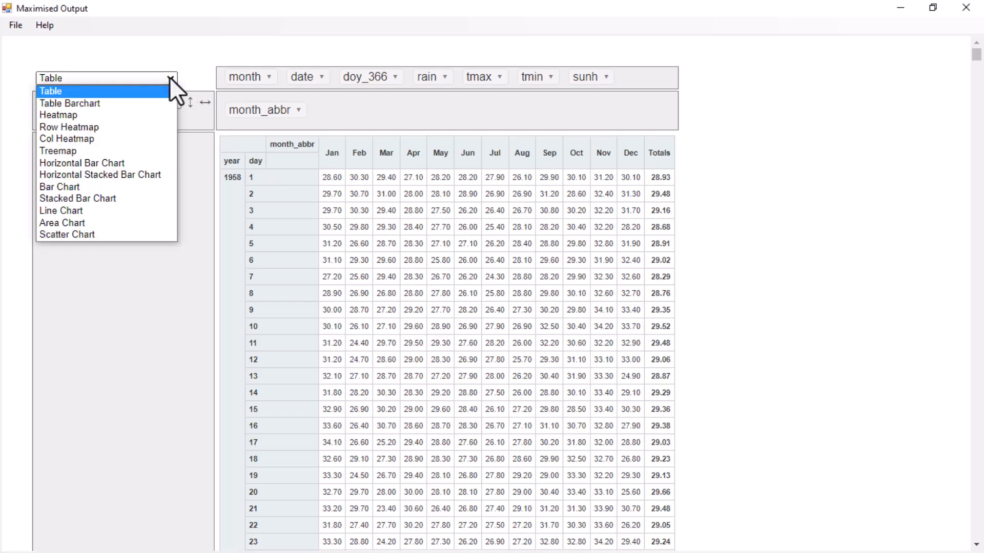
{"action": "left_click", "coordinate": [152, 116]}
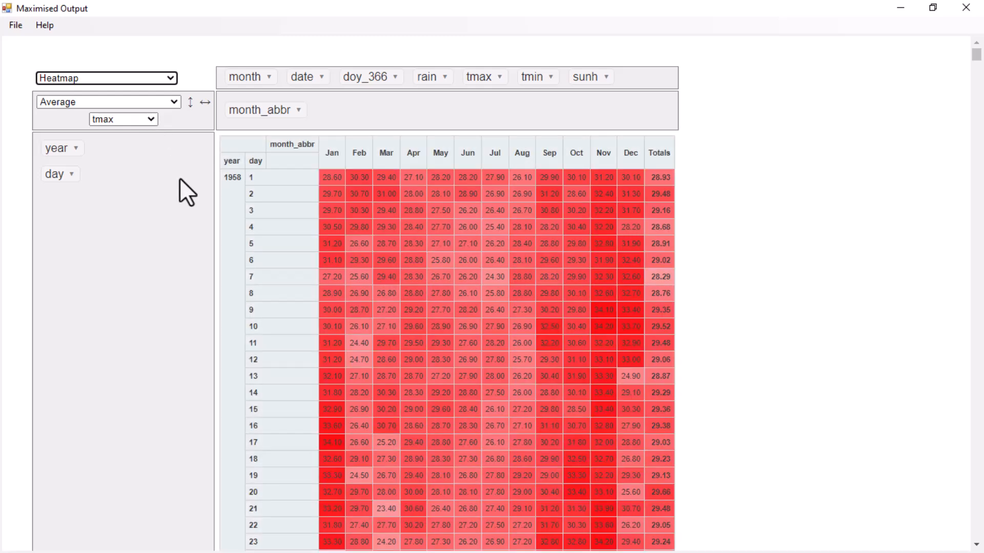
{"action": "left_click", "coordinate": [966, 7]}
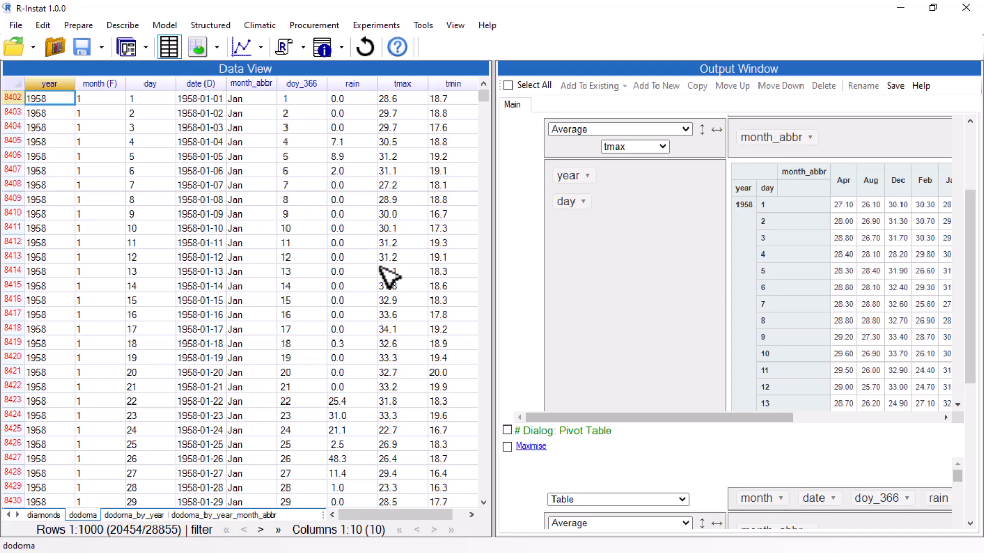
- In a calculation on the diamonds data frame, build the expression price / carat and try it out
{"action": "left_click", "coordinate": [44, 514]}
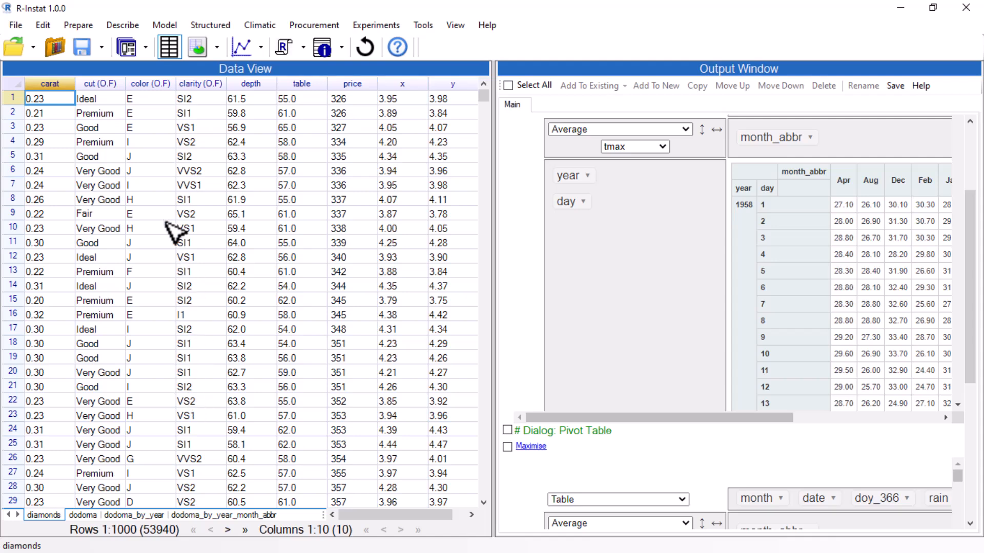
{"action": "left_click", "coordinate": [80, 28]}
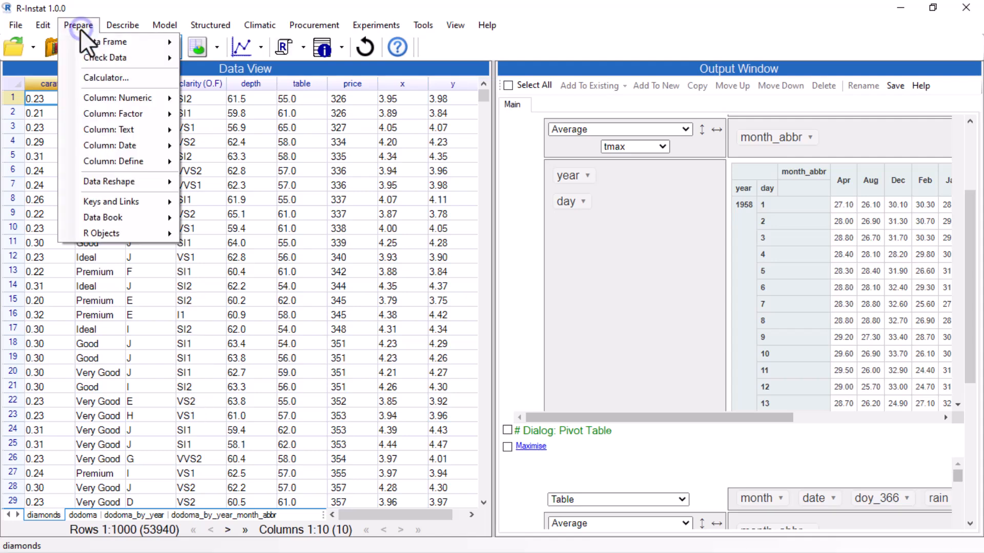
{"action": "left_click", "coordinate": [83, 78]}
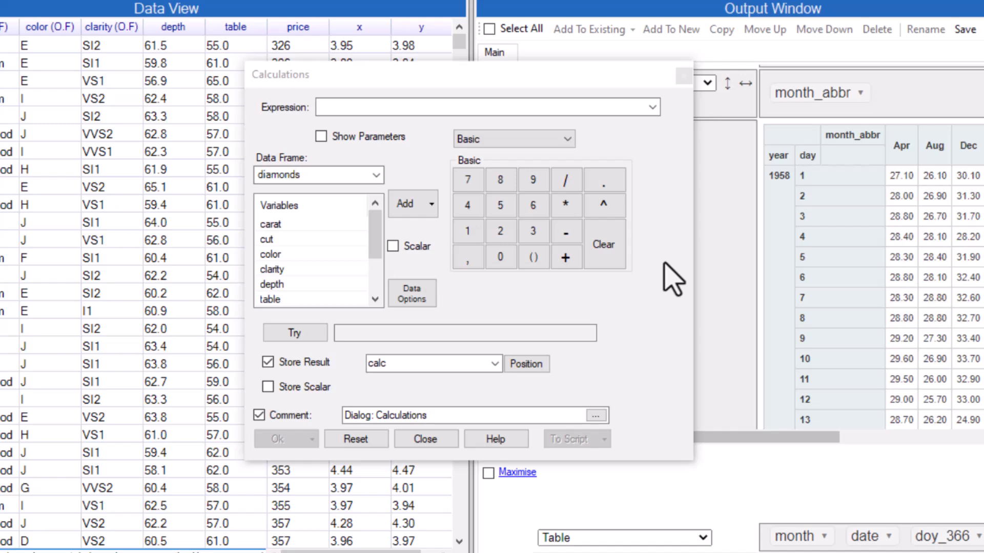
{"action": "scroll", "coordinate": [325, 241], "scroll_direction": "down", "scroll_amount": 1}
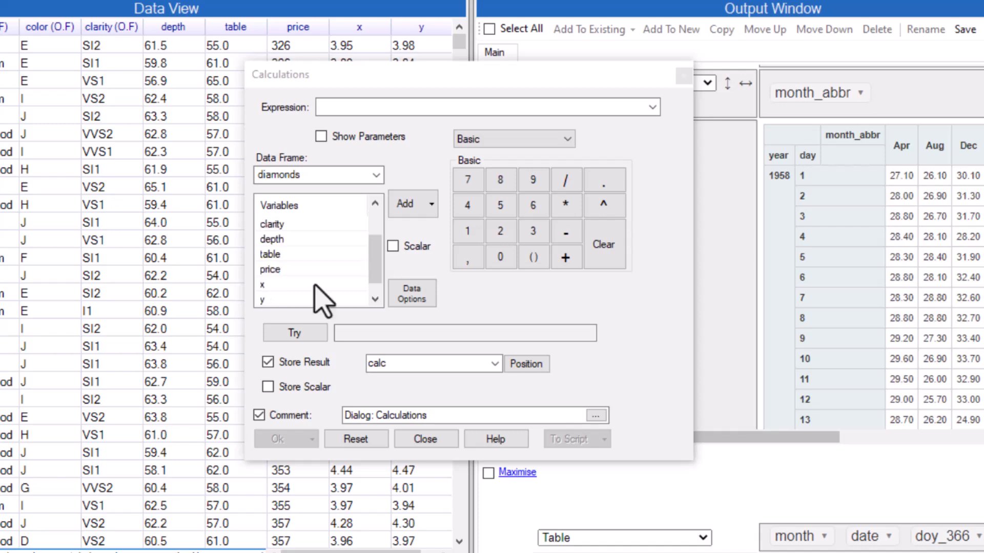
{"action": "left_click", "coordinate": [277, 270]}
{"action": "left_click", "coordinate": [402, 205]}
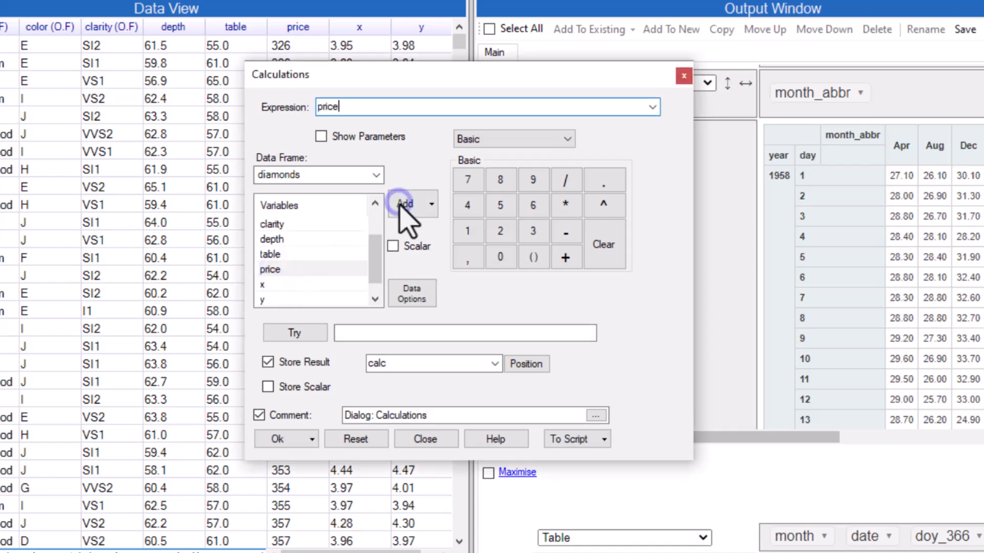
{"action": "left_click", "coordinate": [566, 182]}
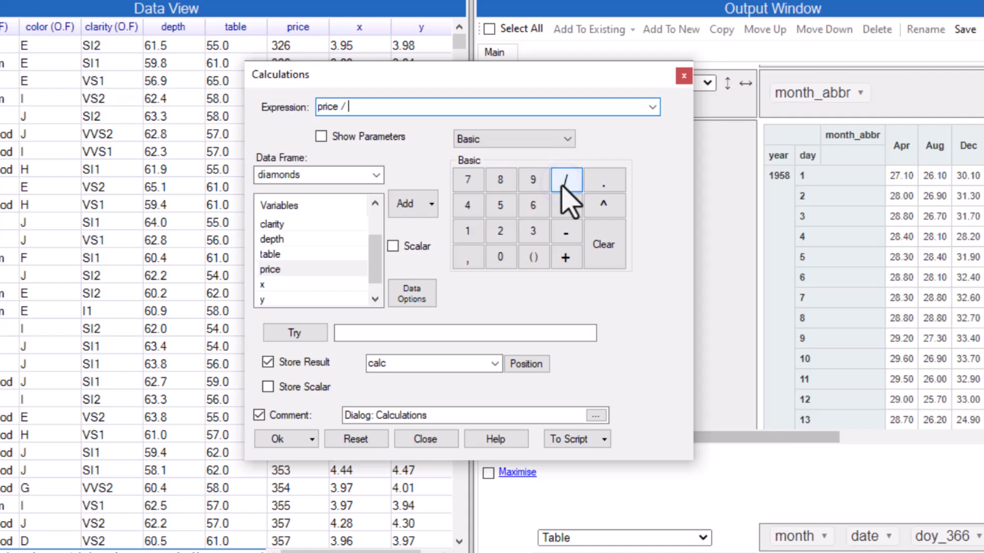
{"action": "scroll", "coordinate": [287, 241], "scroll_direction": "up", "scroll_amount": 1}
{"action": "left_click", "coordinate": [279, 224]}
{"action": "left_click", "coordinate": [404, 204]}
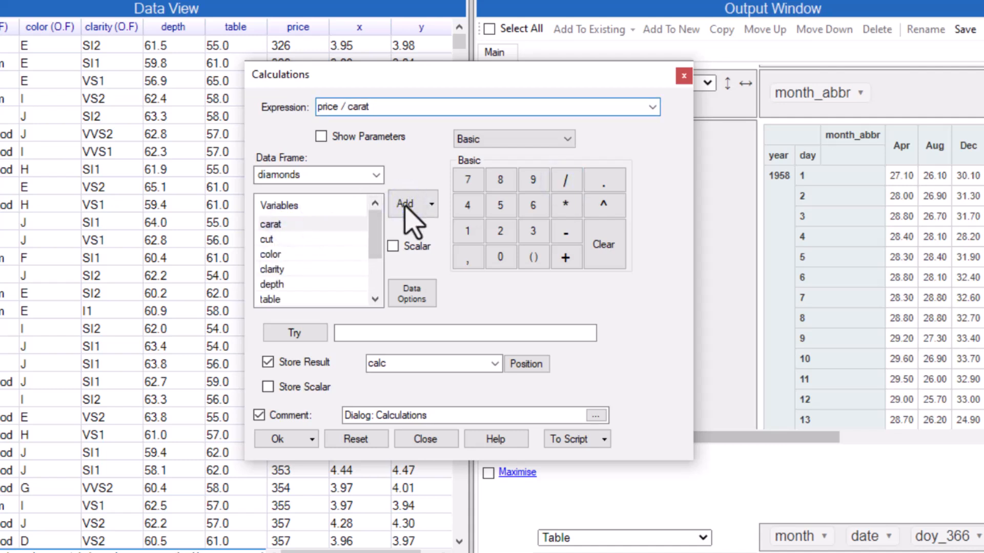
{"action": "left_click", "coordinate": [290, 330]}
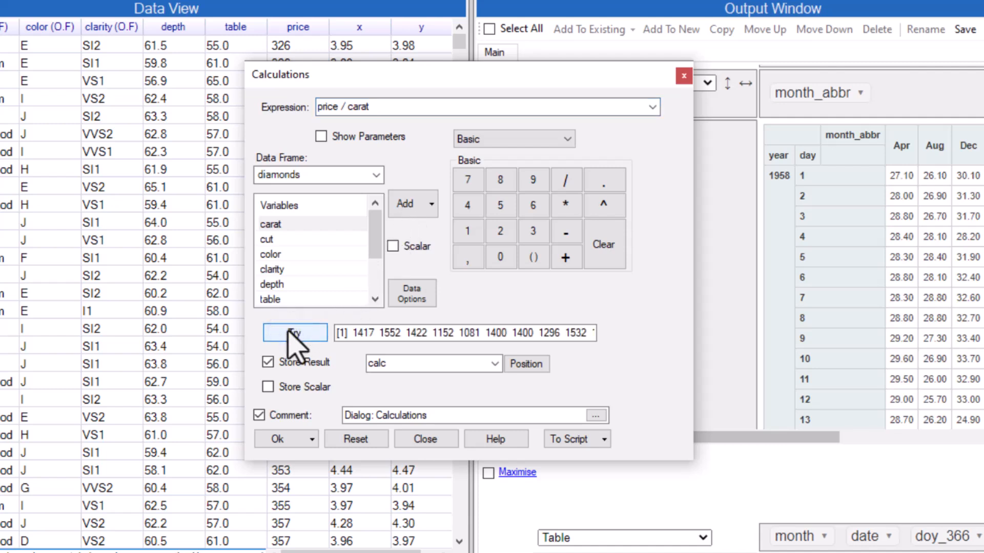
- Store the calculation result as price_c, positioned after the carat column, and run it
{"action": "double_click", "coordinate": [388, 363]}
{"action": "type", "text": "price"}
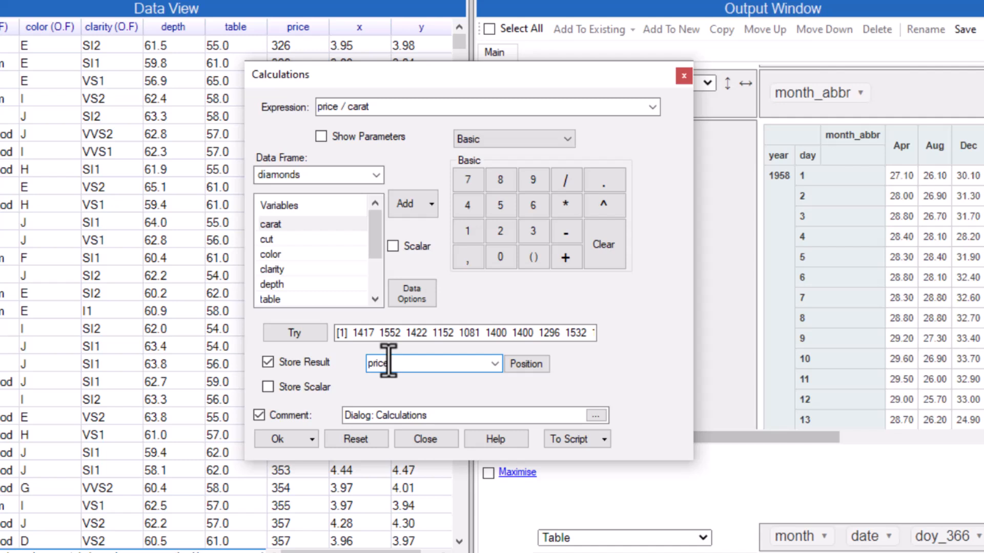
{"action": "type", "text": "_c"}
{"action": "left_click", "coordinate": [523, 366]}
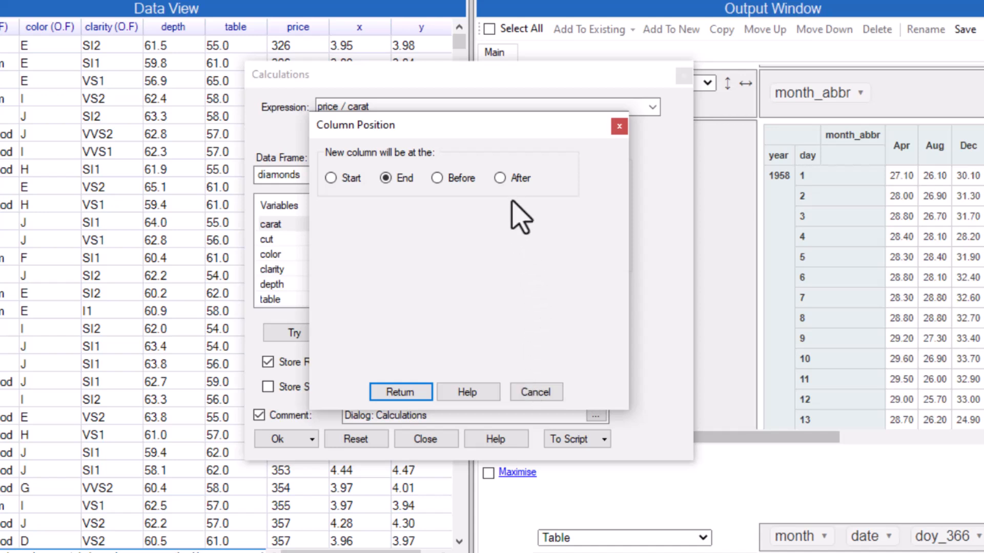
{"action": "left_click", "coordinate": [500, 177]}
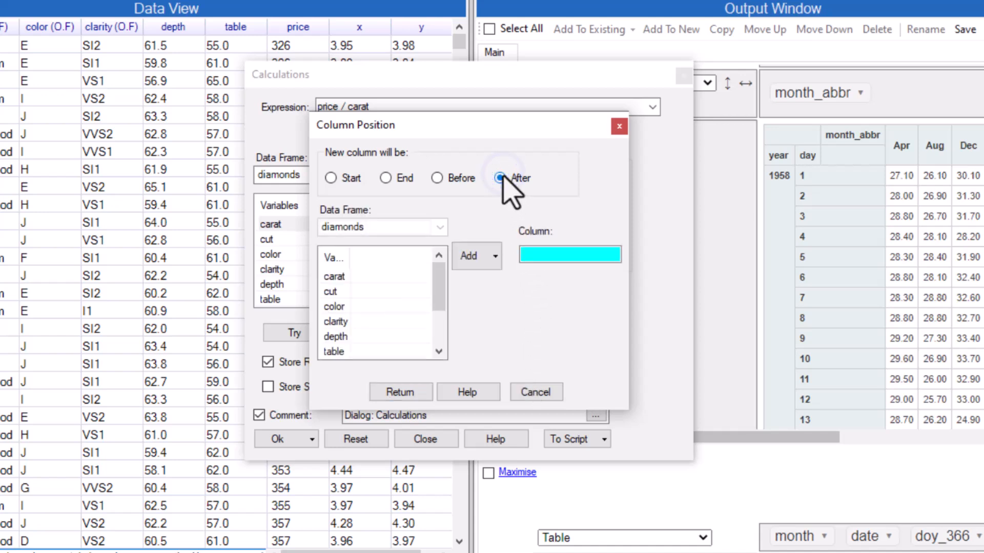
{"action": "left_click", "coordinate": [349, 276]}
{"action": "left_click", "coordinate": [457, 263]}
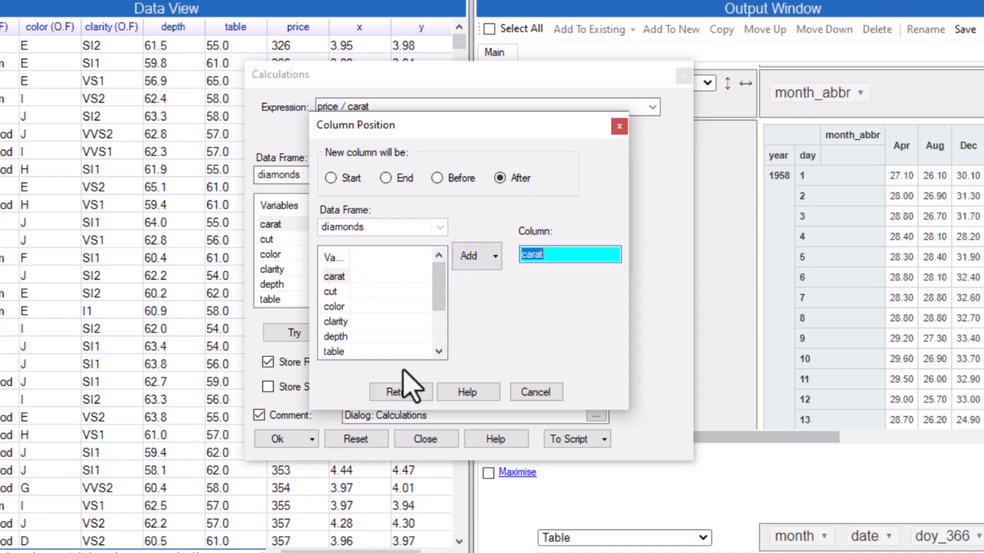
{"action": "left_click", "coordinate": [387, 397]}
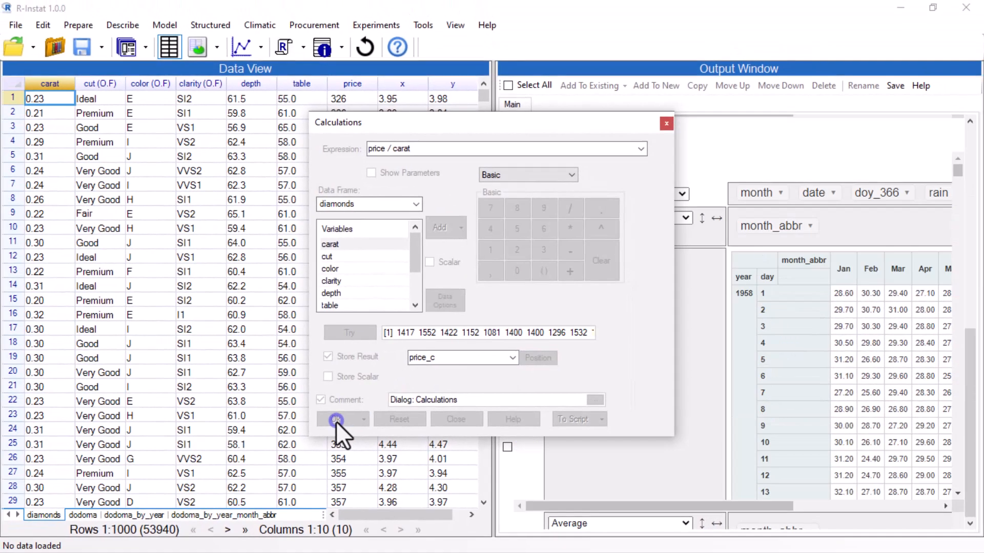
{"action": "left_click", "coordinate": [302, 430]}
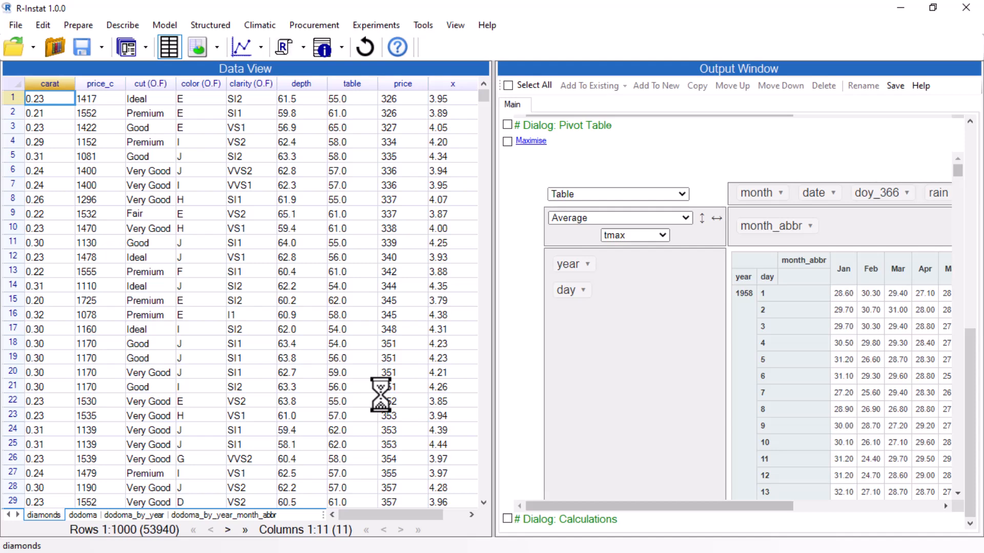
- Reopen the last calculation, replace its expression with the Frequencies mean of price_c, mean(rep( price_c, ), na.rm=TRUE), and try it
{"action": "left_click", "coordinate": [124, 49]}
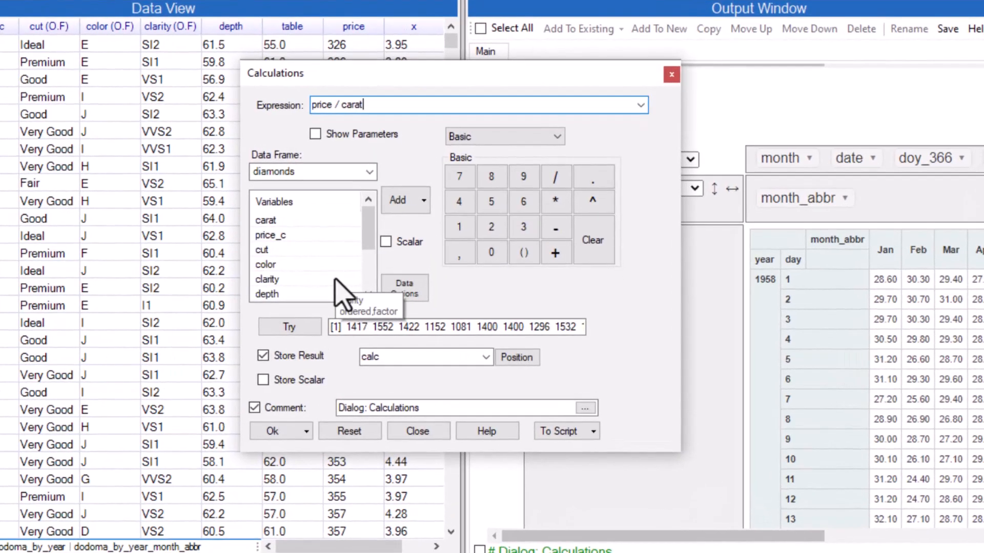
{"action": "left_click", "coordinate": [589, 250]}
{"action": "left_click", "coordinate": [557, 136]}
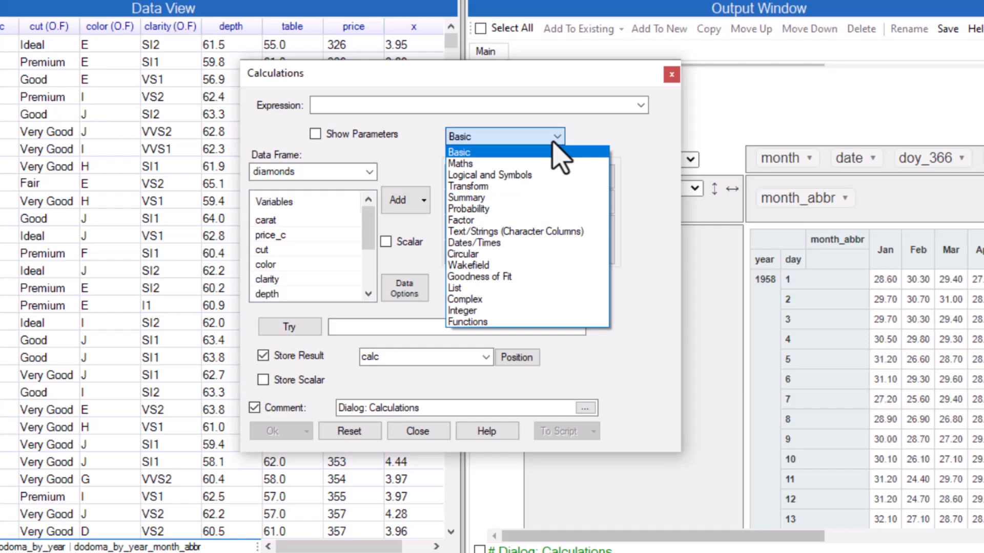
{"action": "left_click", "coordinate": [538, 197]}
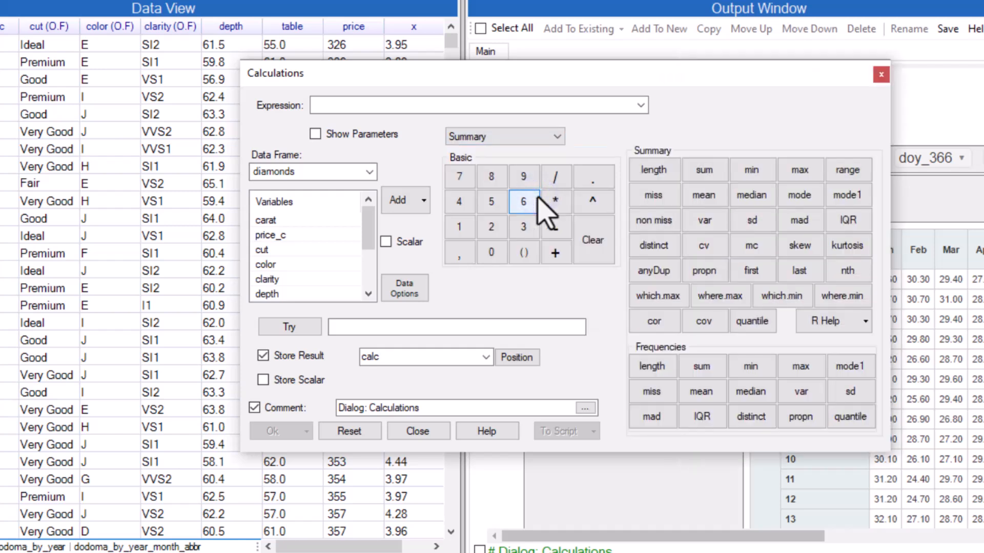
{"action": "left_click", "coordinate": [700, 397]}
{"action": "left_click", "coordinate": [285, 235]}
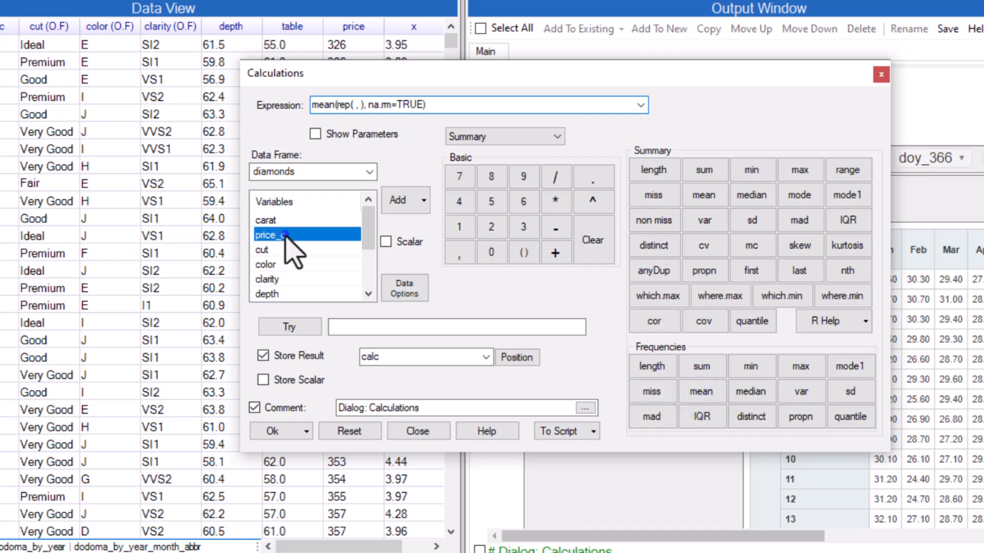
{"action": "left_click", "coordinate": [398, 201]}
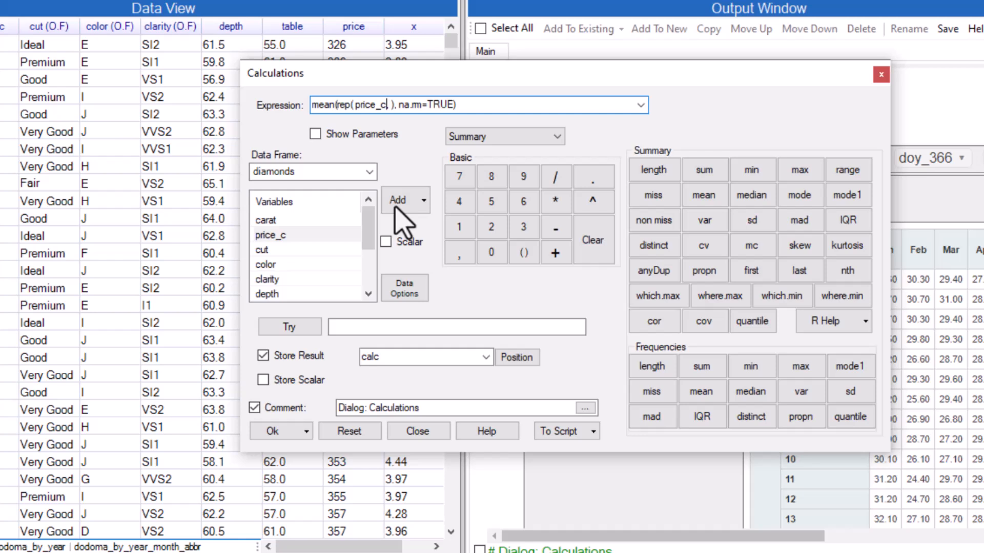
{"action": "left_click", "coordinate": [312, 327]}
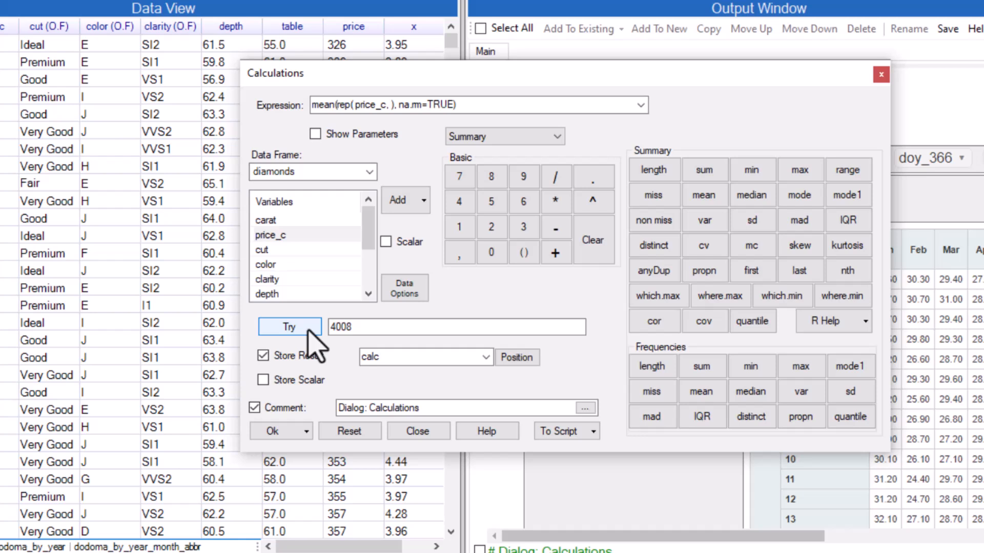
- Store the calculated mean as a scalar named mean_price and run the calculation
{"action": "left_click", "coordinate": [263, 379]}
{"action": "double_click", "coordinate": [388, 356]}
{"action": "type", "text": "mean_price"}
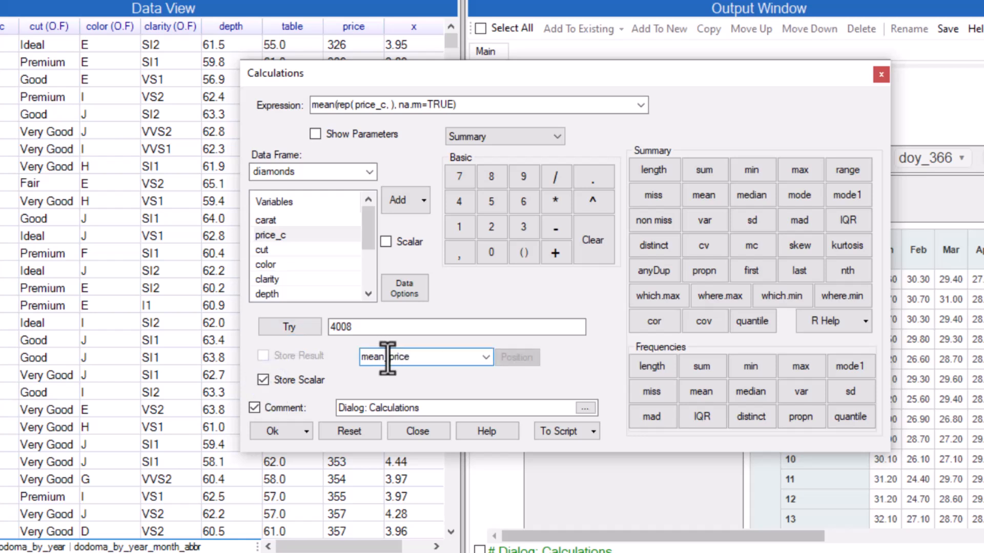
{"action": "left_click", "coordinate": [279, 430]}
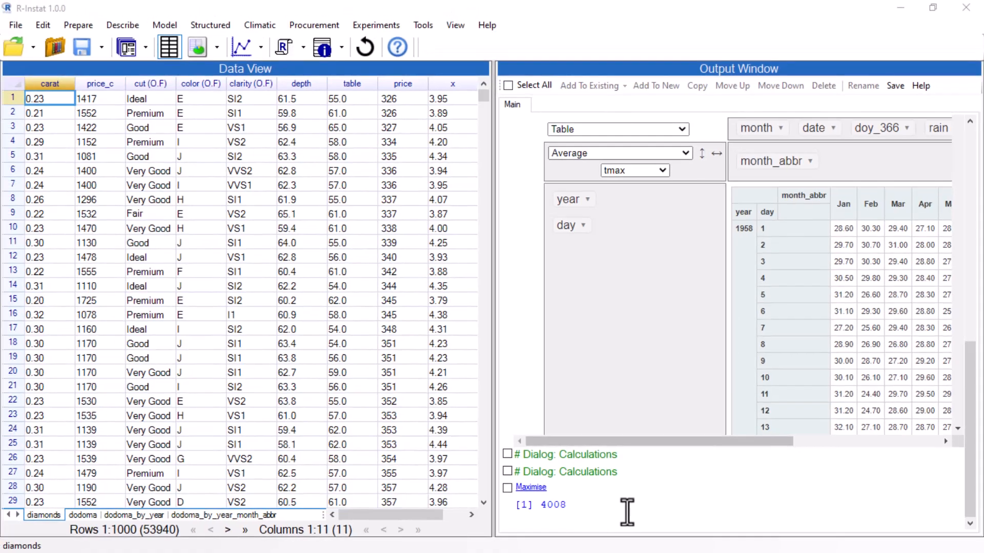
{"action": "left_click", "coordinate": [90, 24]}
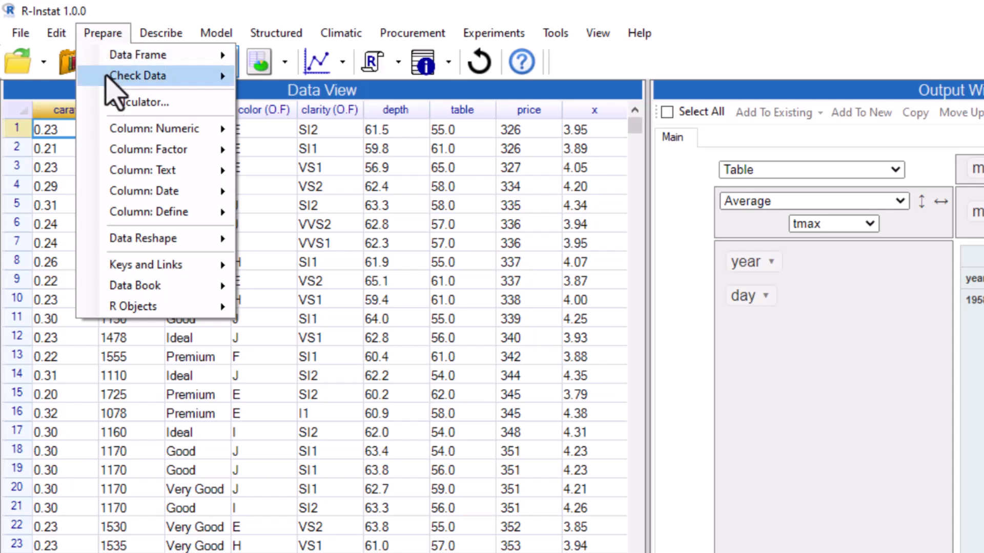
{"action": "mouse_move", "coordinate": [106, 147]}
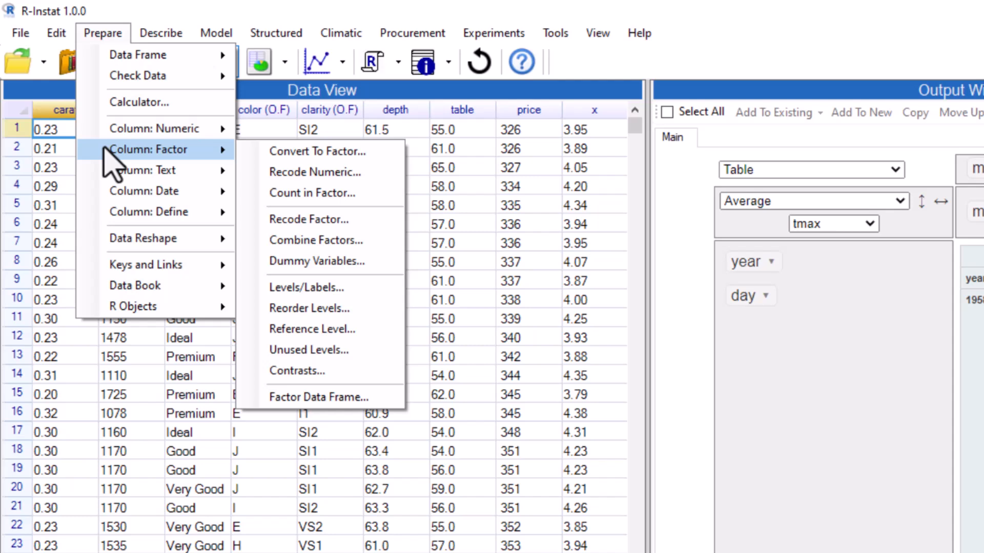
{"action": "mouse_move", "coordinate": [118, 194]}
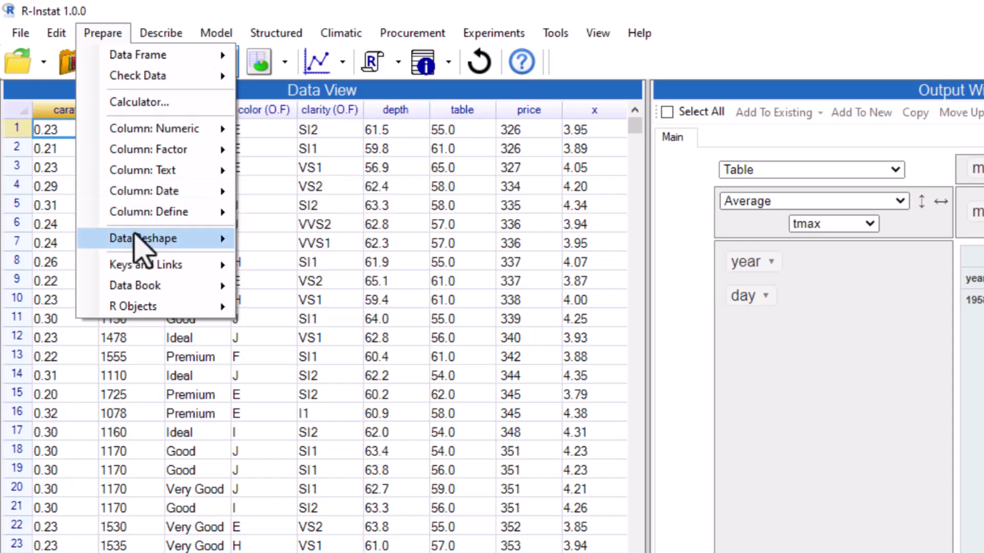
{"action": "mouse_move", "coordinate": [138, 247]}
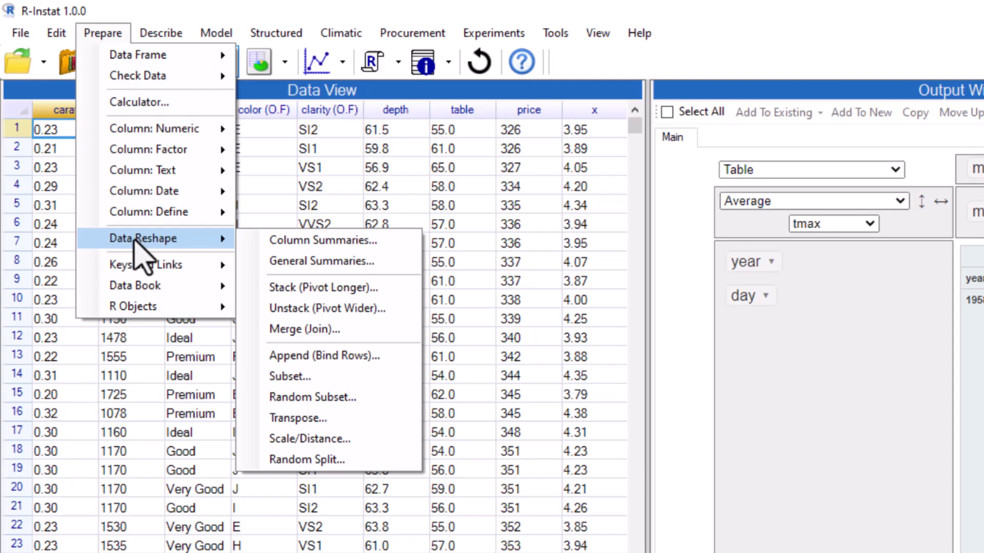
{"action": "left_click", "coordinate": [103, 33]}
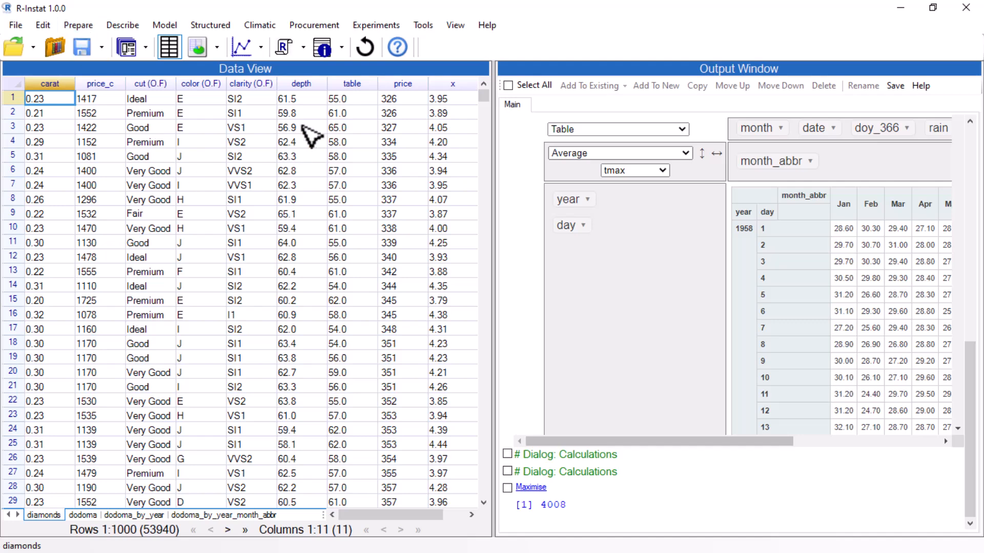
- Show the column metadata of the diamonds data frame in an enlarged pane, and hide it again
{"action": "left_click", "coordinate": [323, 49]}
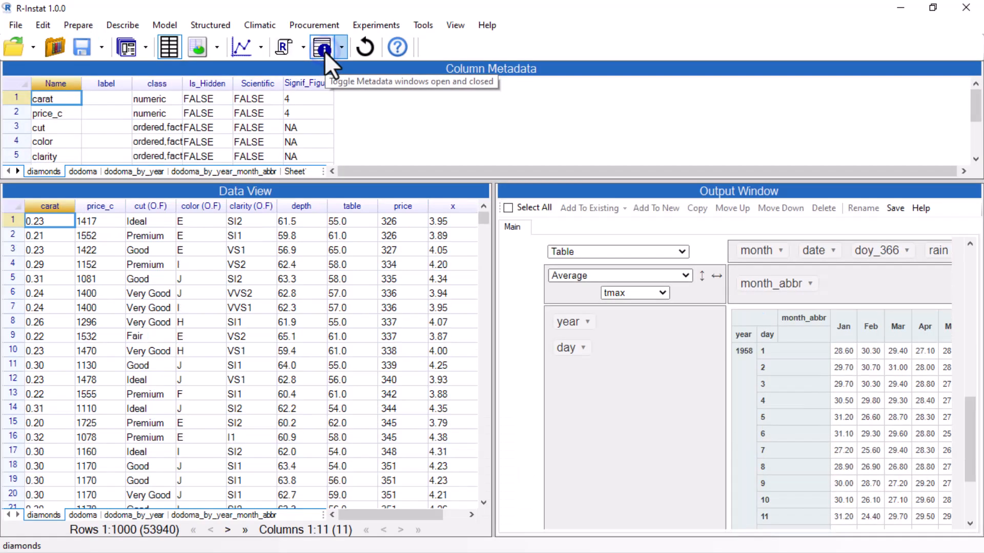
{"action": "left_click_drag", "start_coordinate": [343, 179], "coordinate": [340, 247]}
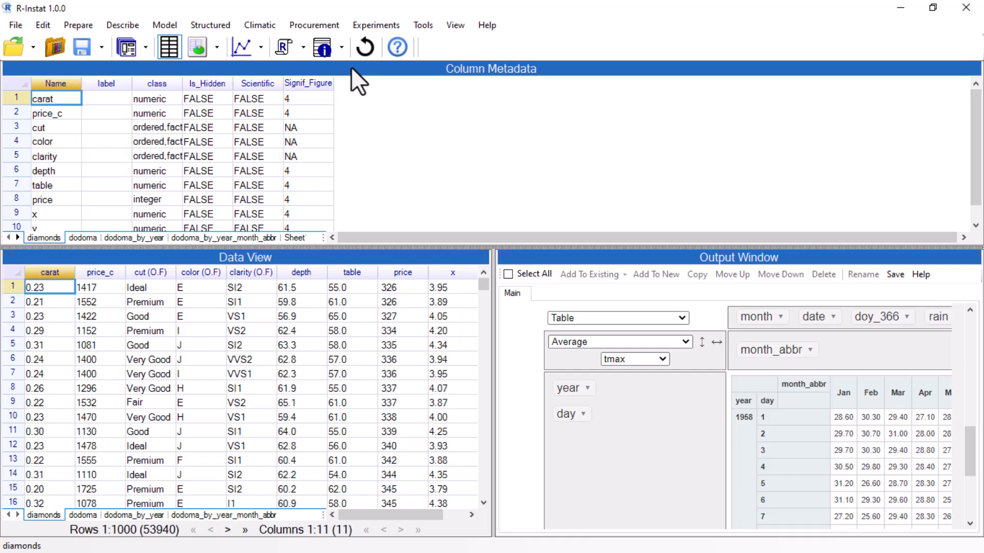
{"action": "left_click", "coordinate": [342, 48]}
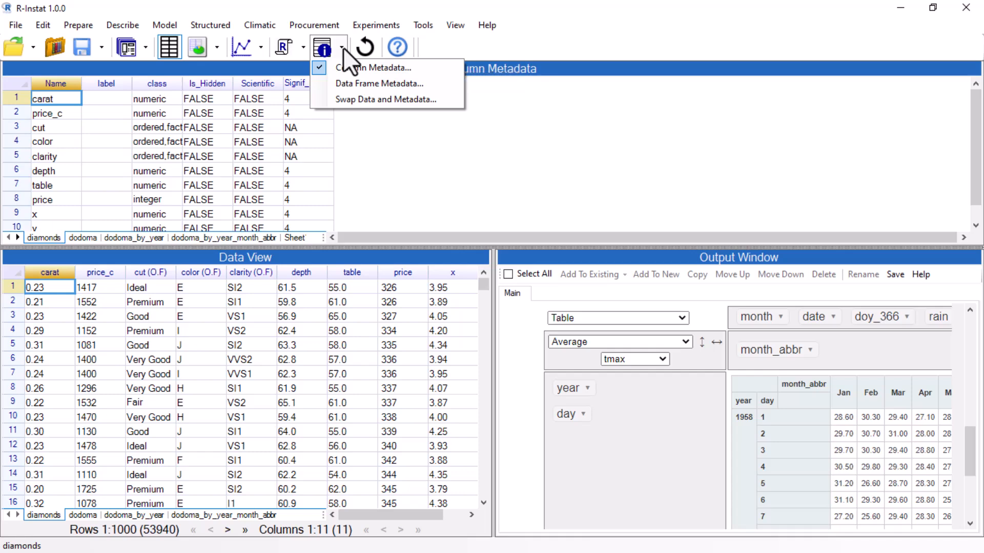
{"action": "left_click", "coordinate": [343, 68]}
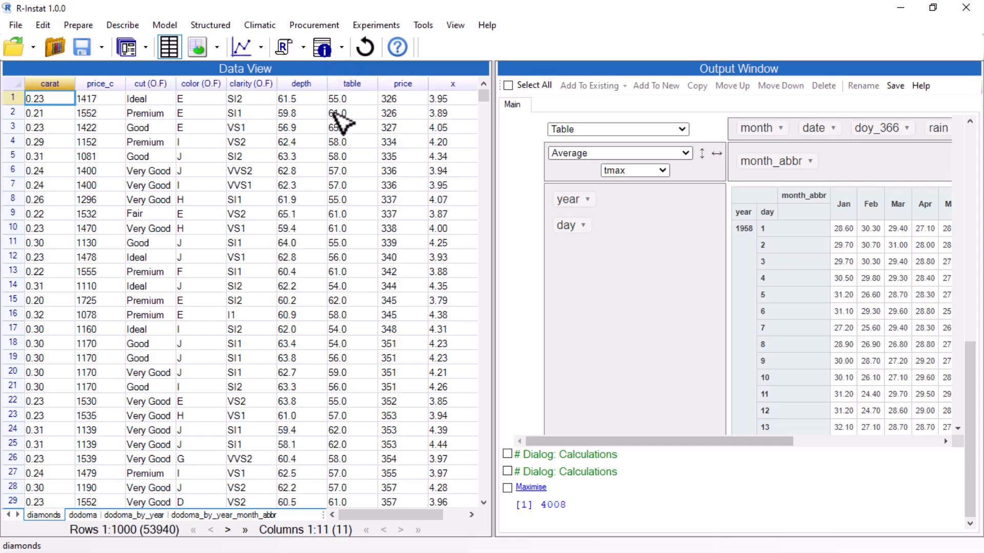
- Show the data frame metadata to examine the rows, keys and scalars, and restore the default window layout
{"action": "left_click", "coordinate": [342, 48]}
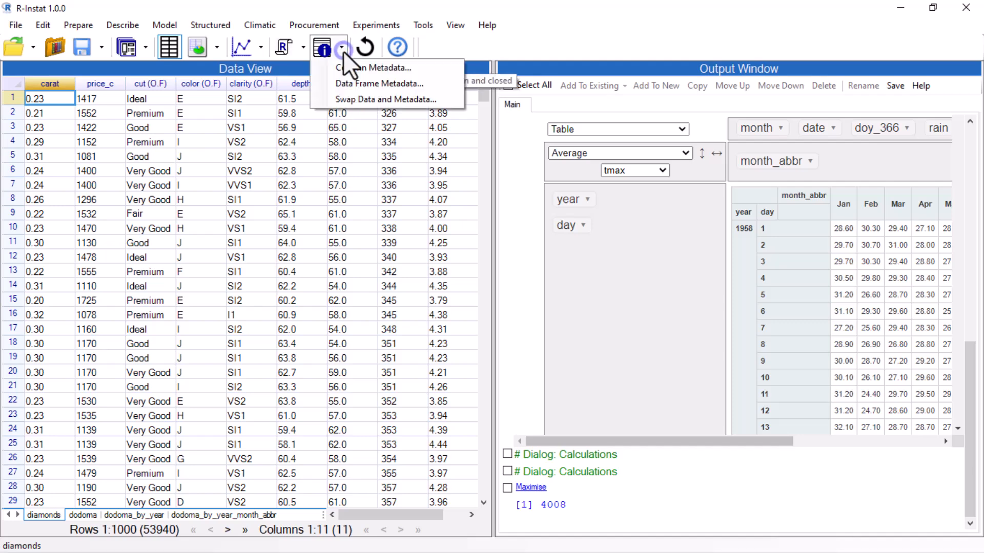
{"action": "left_click", "coordinate": [340, 84]}
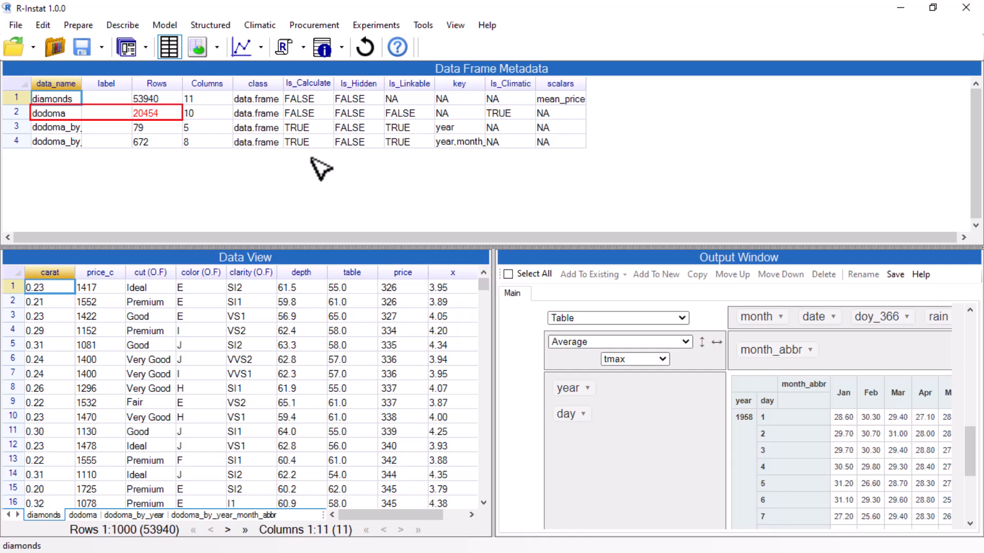
{"action": "left_click", "coordinate": [369, 47]}
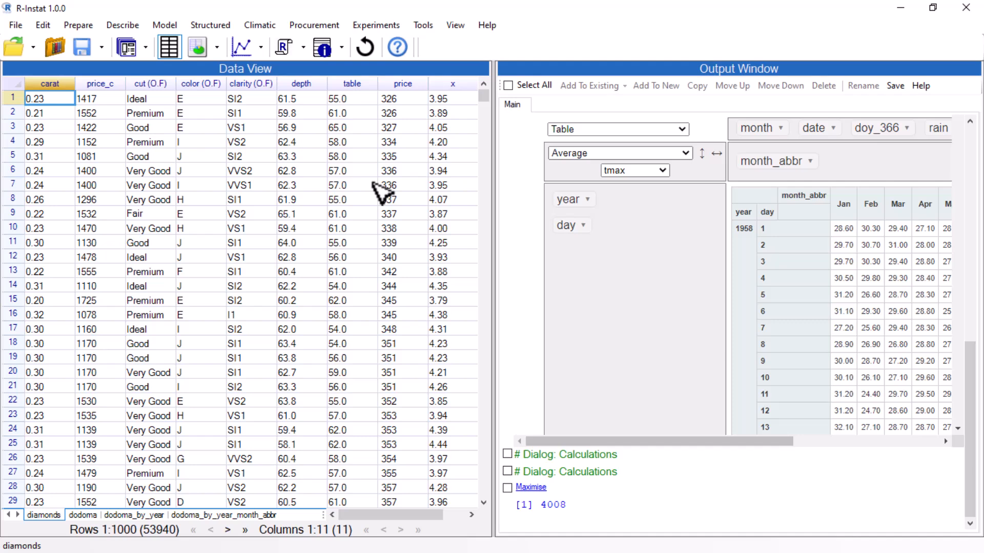
- Remove the current filter from the dodoma data frame
{"action": "left_click", "coordinate": [83, 515]}
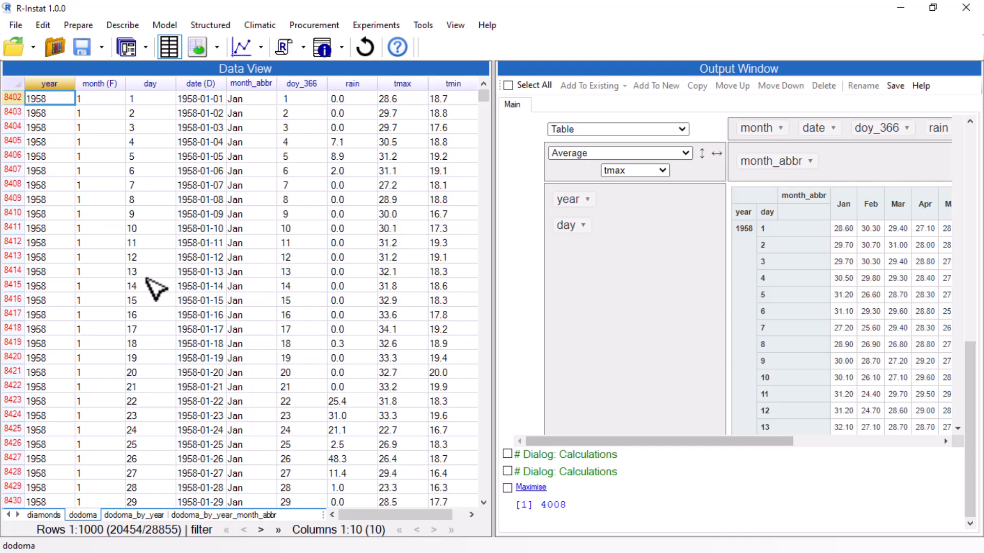
{"action": "right_click", "coordinate": [204, 156]}
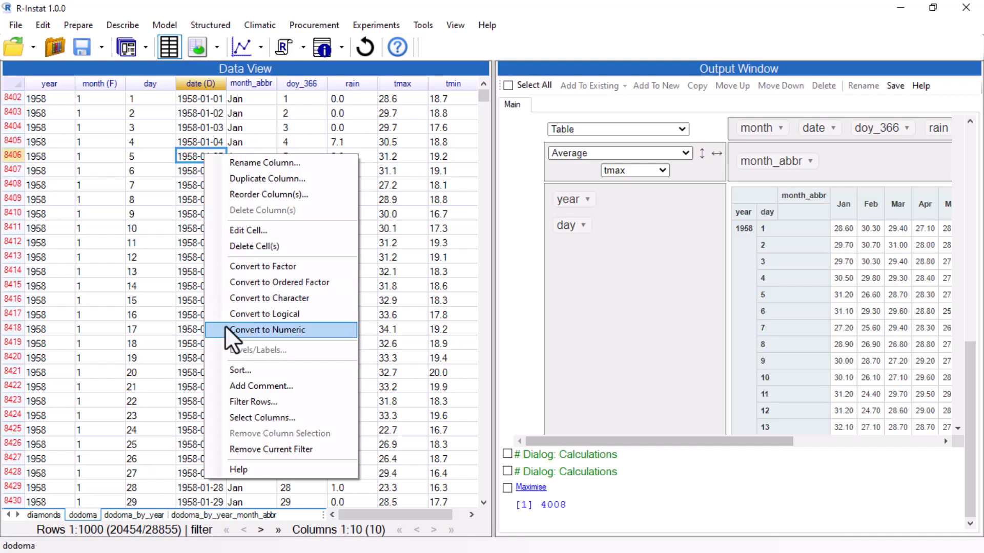
{"action": "left_click", "coordinate": [236, 449]}
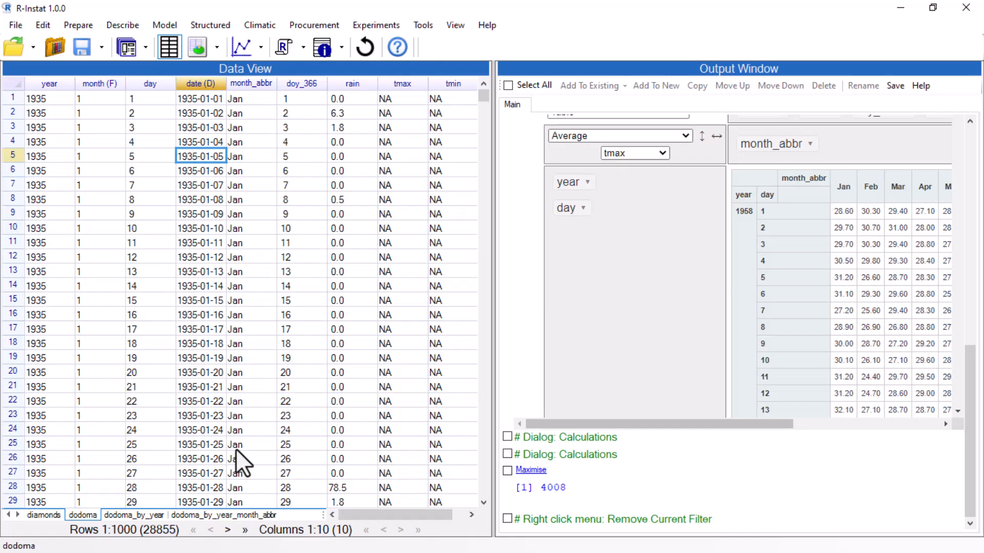
- Set up column summaries for dodoma with rain as the variable to summarise, grouped by year
{"action": "left_click", "coordinate": [88, 29]}
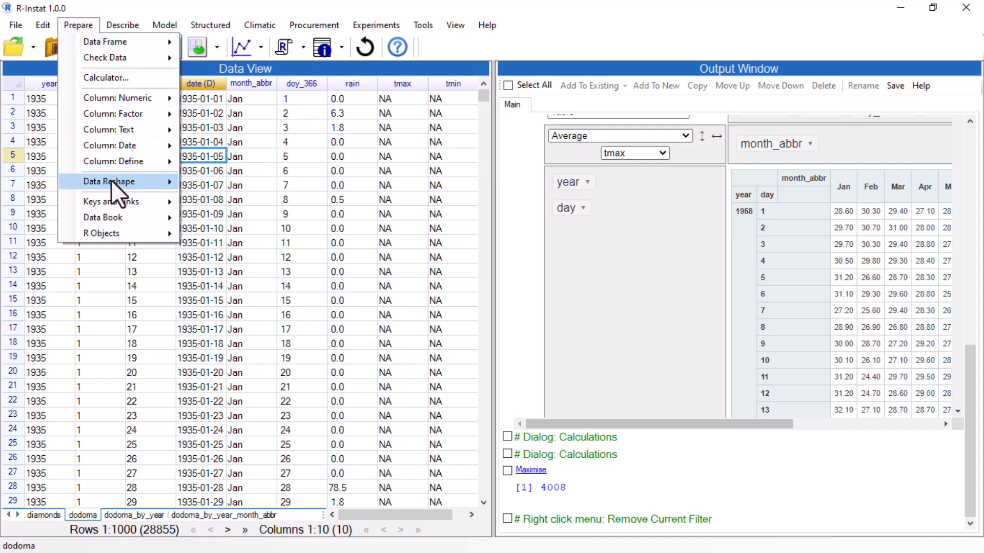
{"action": "mouse_move", "coordinate": [111, 180]}
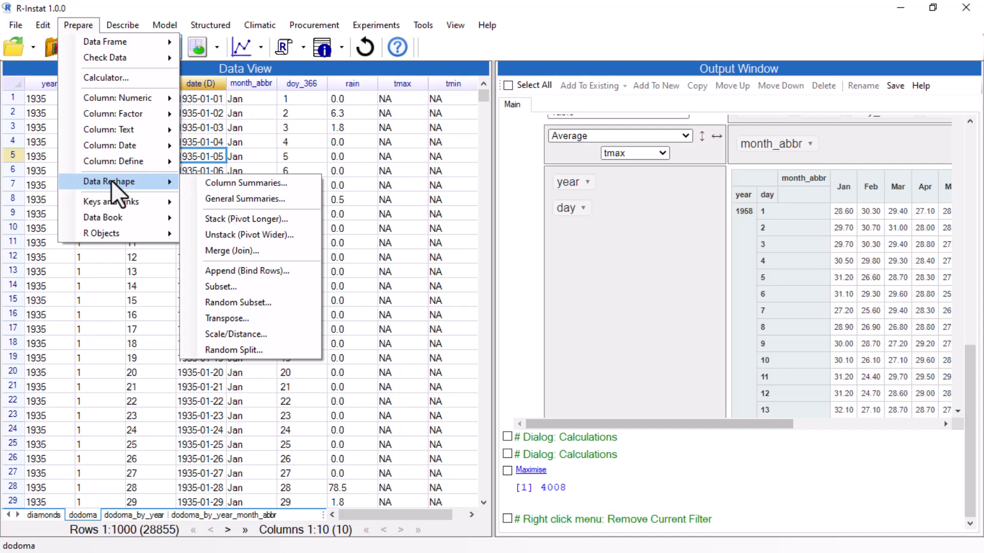
{"action": "left_click", "coordinate": [204, 185]}
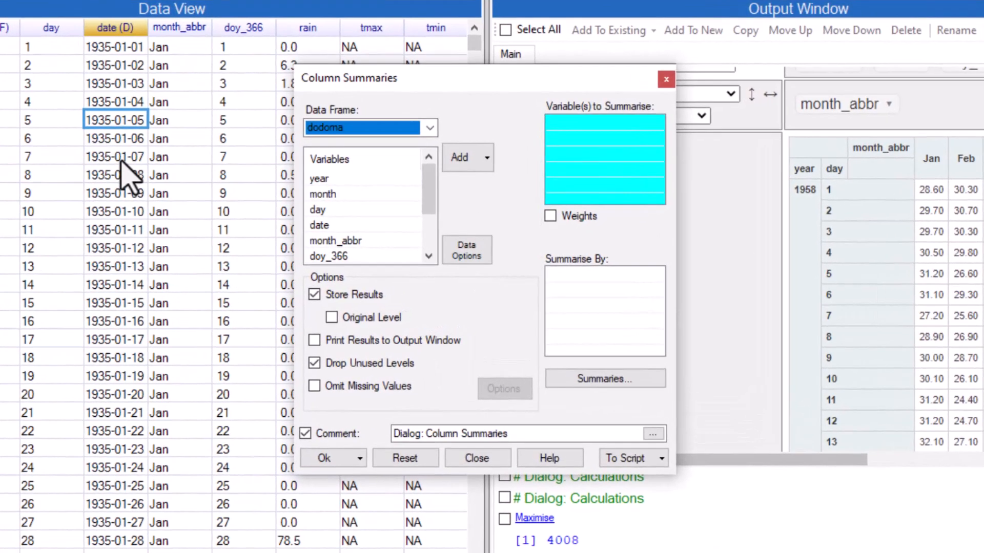
{"action": "scroll", "coordinate": [359, 215], "scroll_direction": "down", "scroll_amount": 2}
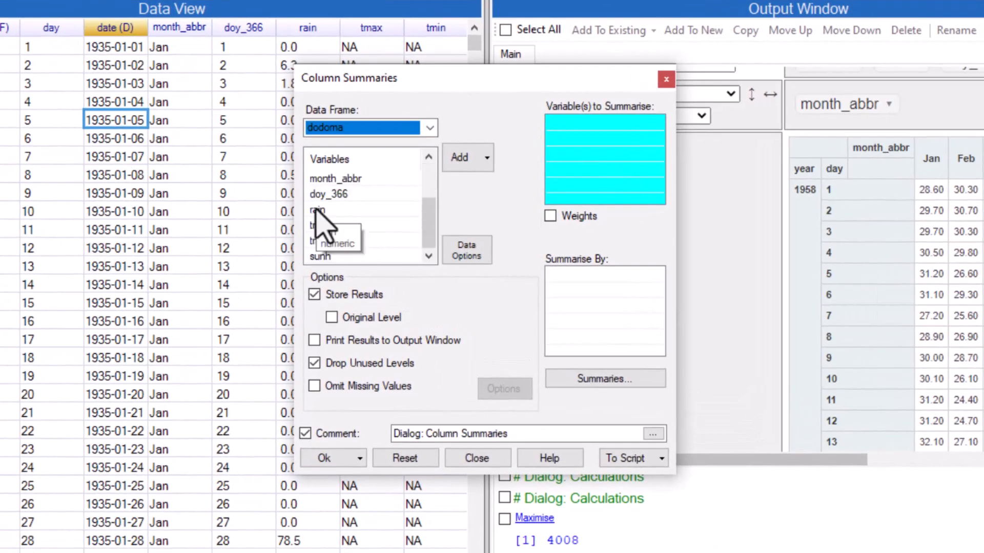
{"action": "left_click", "coordinate": [330, 209]}
{"action": "left_click", "coordinate": [458, 163]}
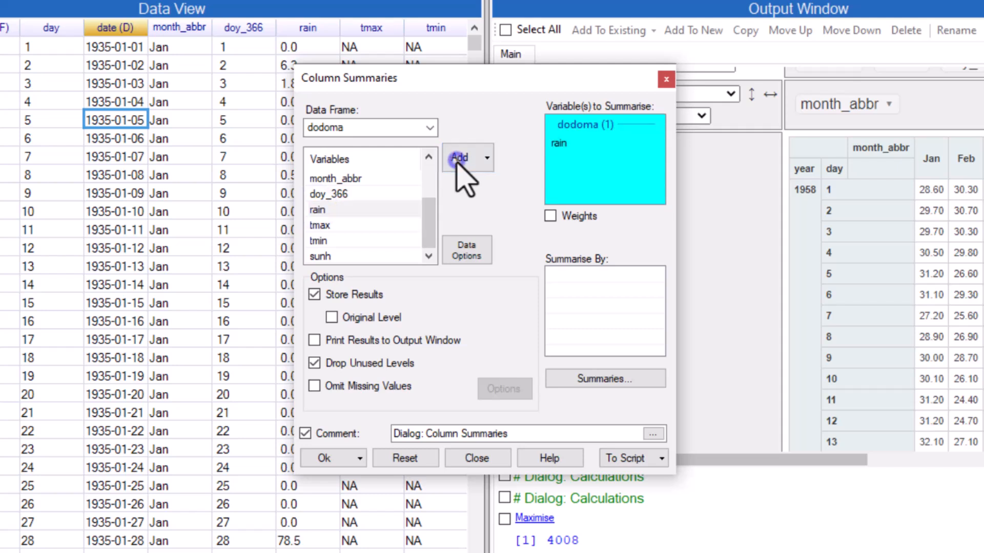
{"action": "left_click", "coordinate": [562, 285]}
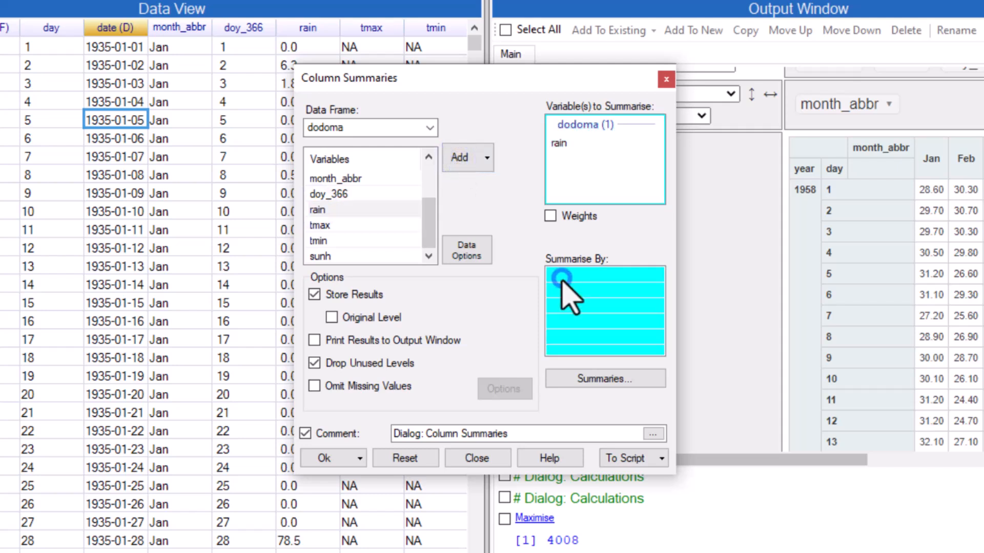
{"action": "scroll", "coordinate": [336, 228], "scroll_direction": "up", "scroll_amount": 2}
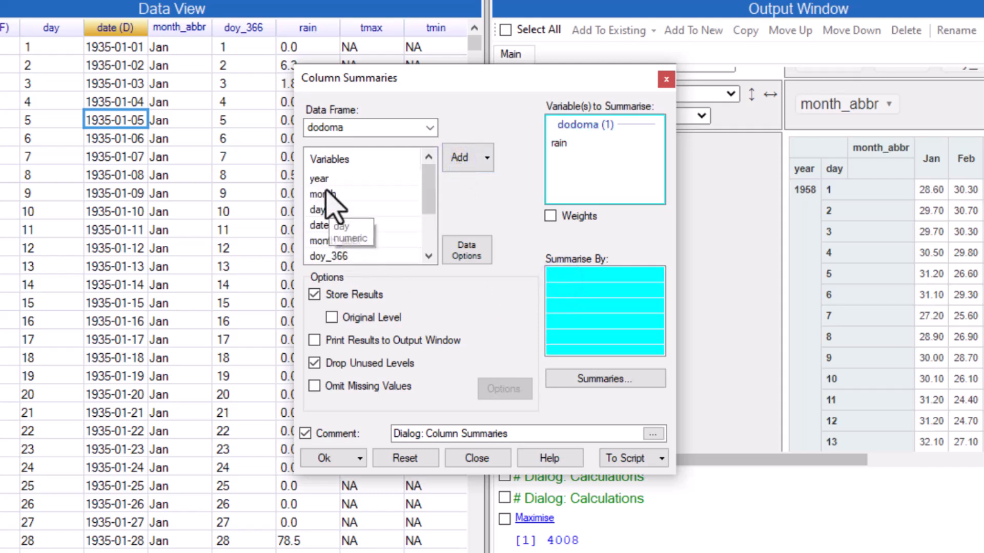
{"action": "left_click", "coordinate": [323, 179]}
{"action": "left_click", "coordinate": [467, 156]}
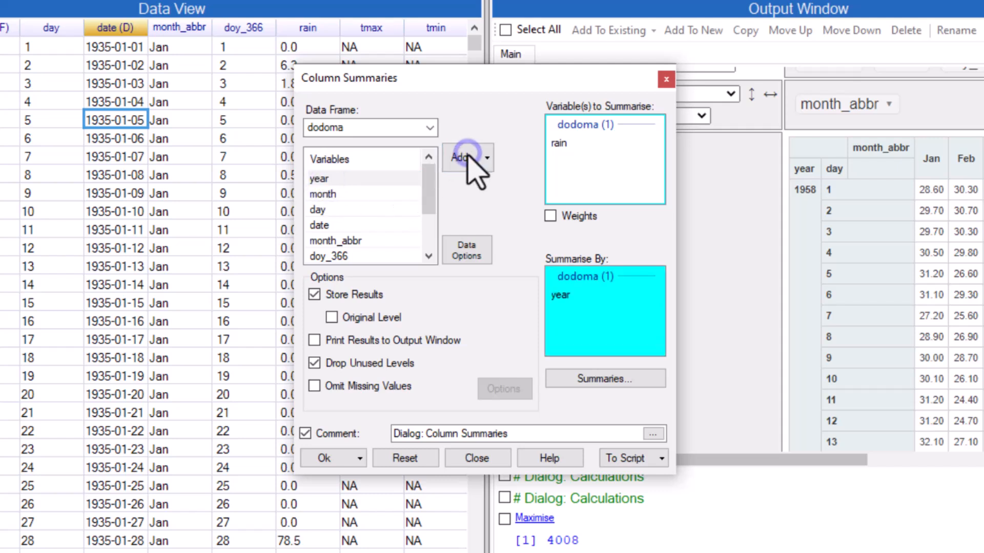
- Add Maximum to the selected summary statistics and run the rain summaries
{"action": "left_click", "coordinate": [581, 378]}
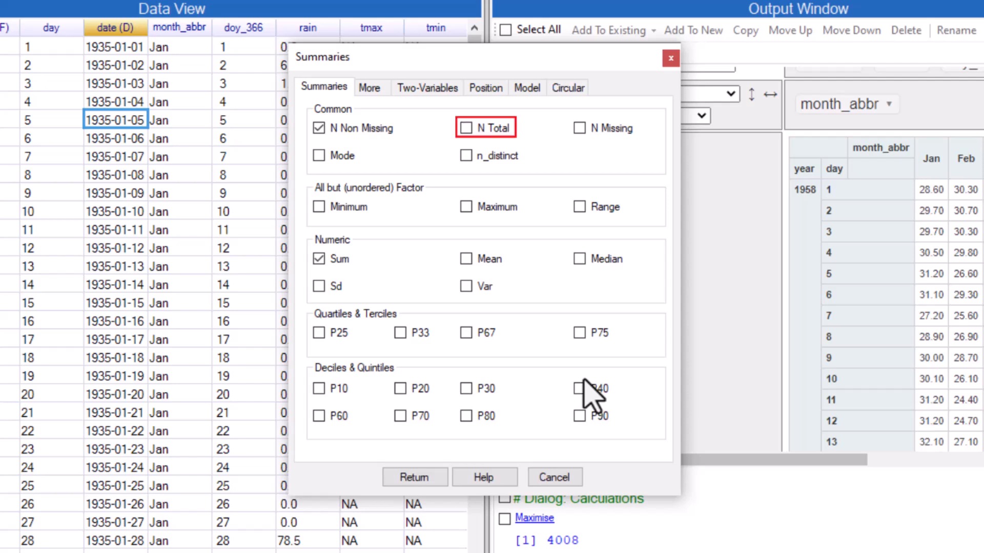
{"action": "left_click", "coordinate": [465, 207]}
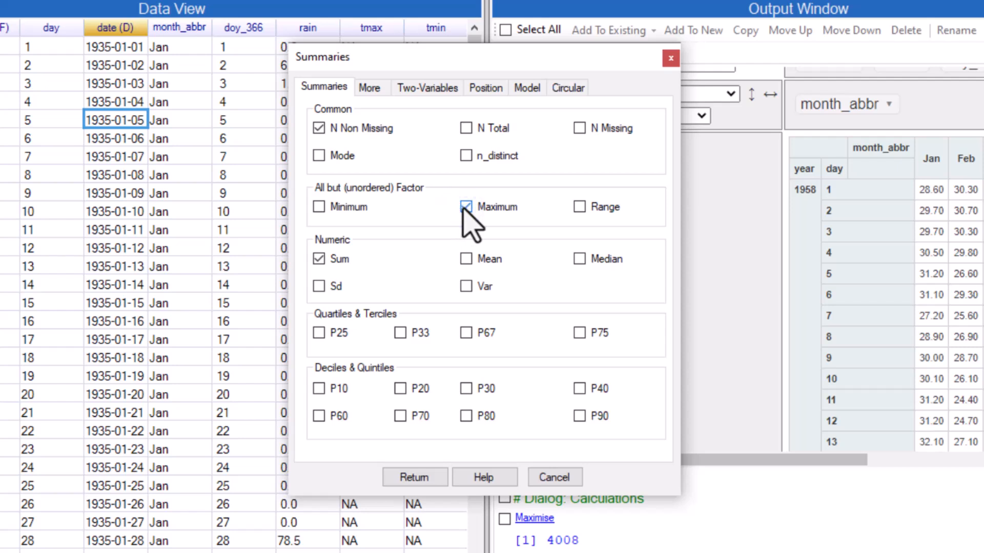
{"action": "left_click", "coordinate": [414, 477]}
{"action": "left_click", "coordinate": [336, 518]}
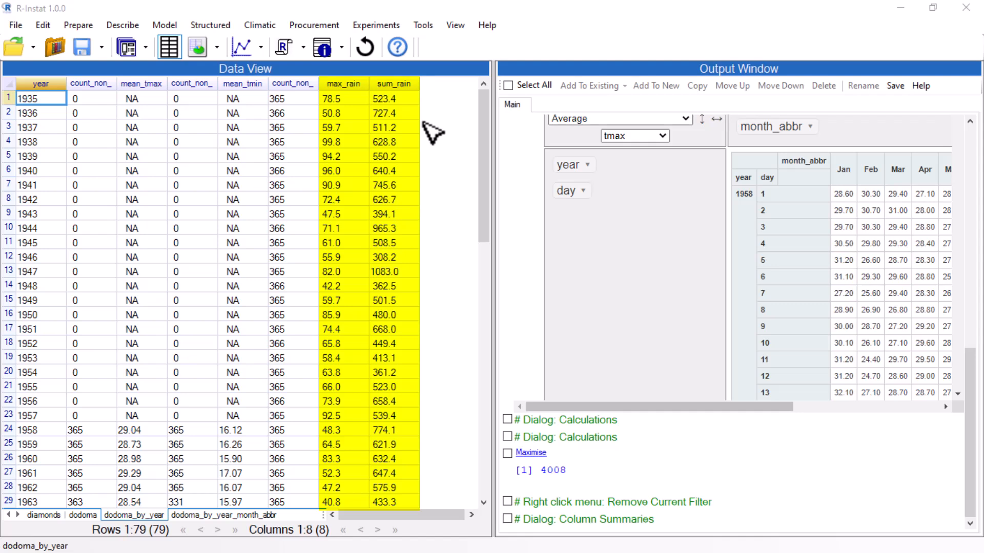
- Start a general graph of the diamonds data with carat as the Y variable and clarity as the X variable
{"action": "left_click", "coordinate": [45, 516]}
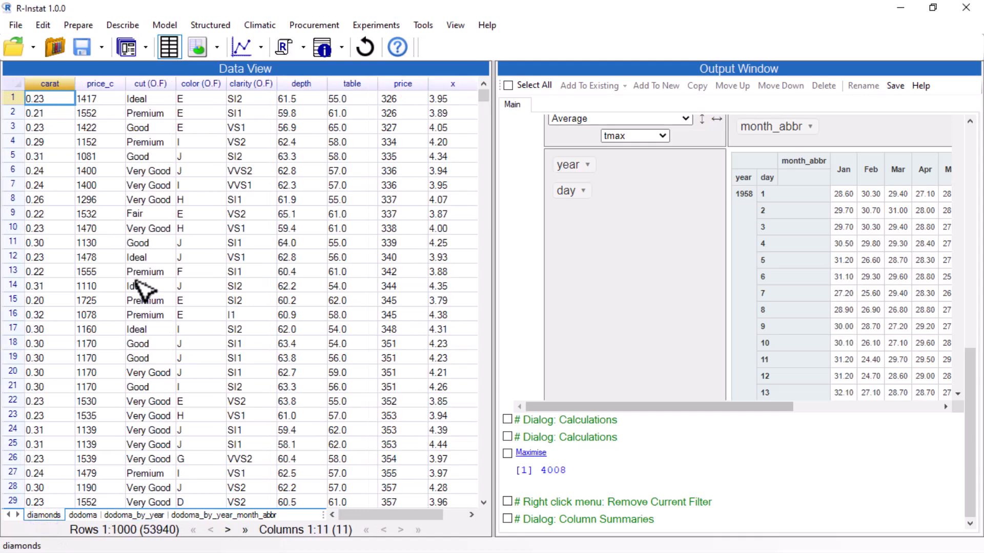
{"action": "left_click", "coordinate": [125, 26]}
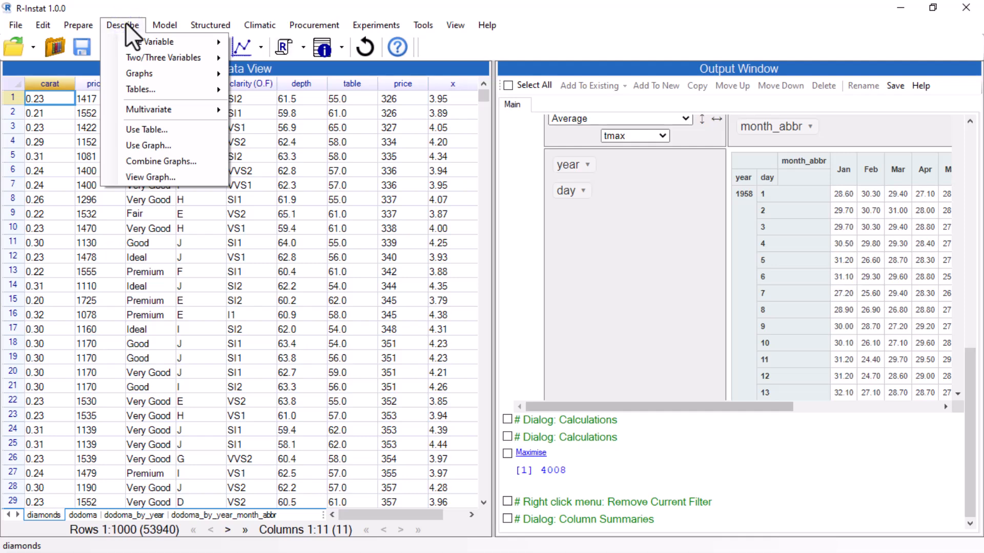
{"action": "mouse_move", "coordinate": [169, 72]}
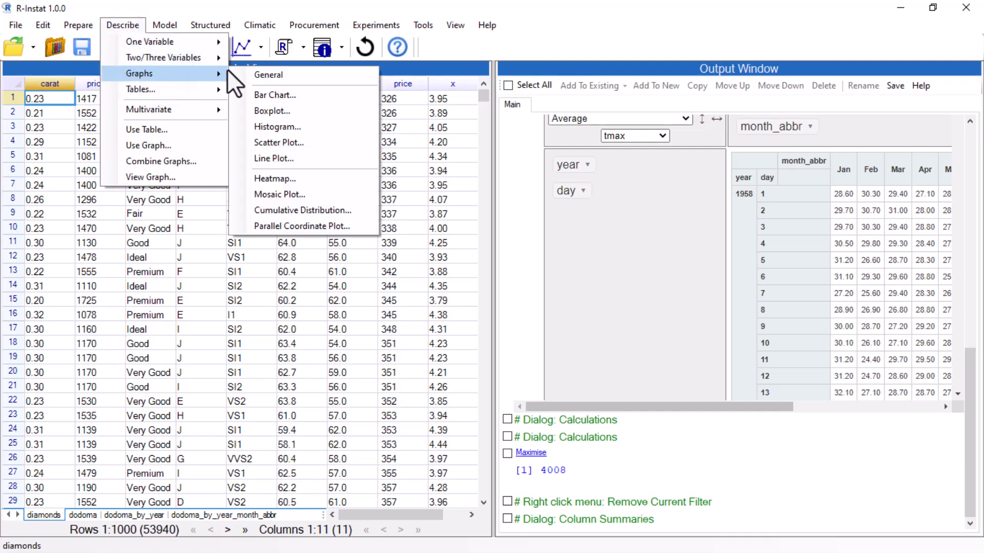
{"action": "left_click", "coordinate": [259, 75]}
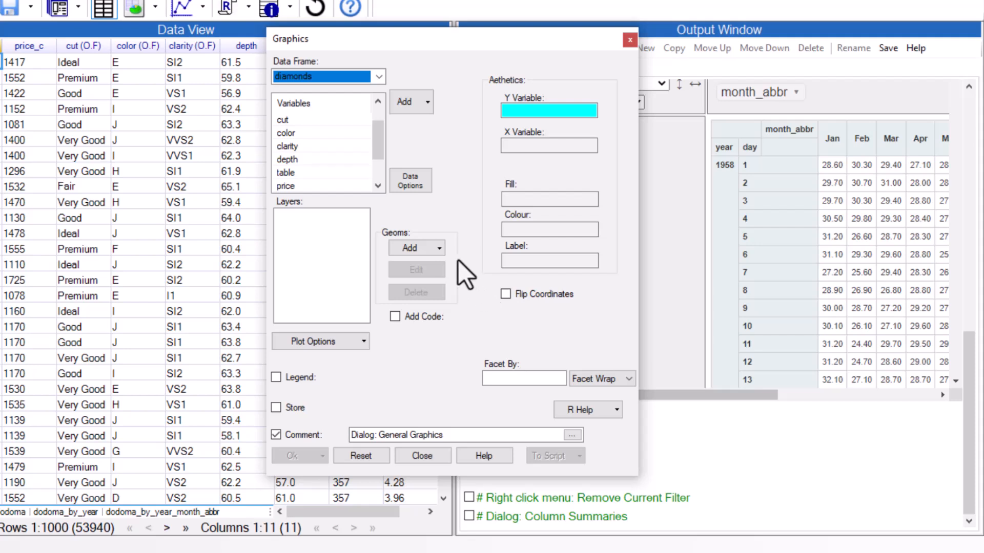
{"action": "scroll", "coordinate": [337, 157], "scroll_direction": "up", "scroll_amount": 1}
{"action": "left_click", "coordinate": [299, 117]}
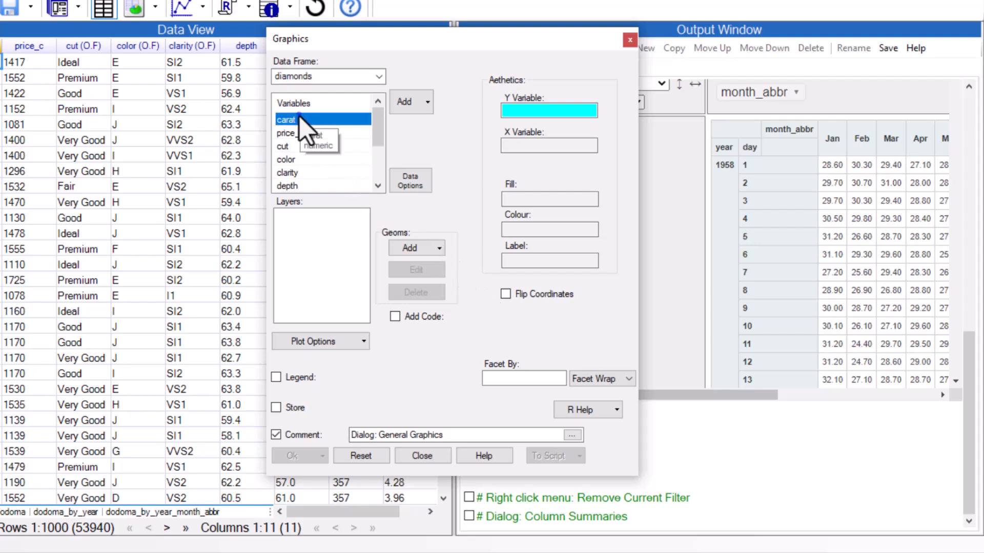
{"action": "left_click", "coordinate": [405, 102]}
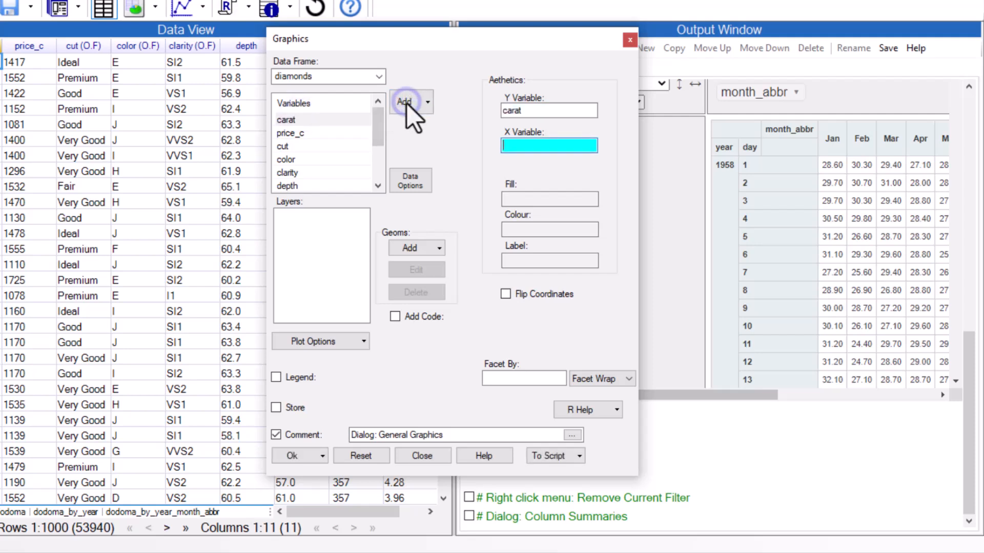
{"action": "left_click", "coordinate": [292, 173]}
{"action": "left_click", "coordinate": [403, 104]}
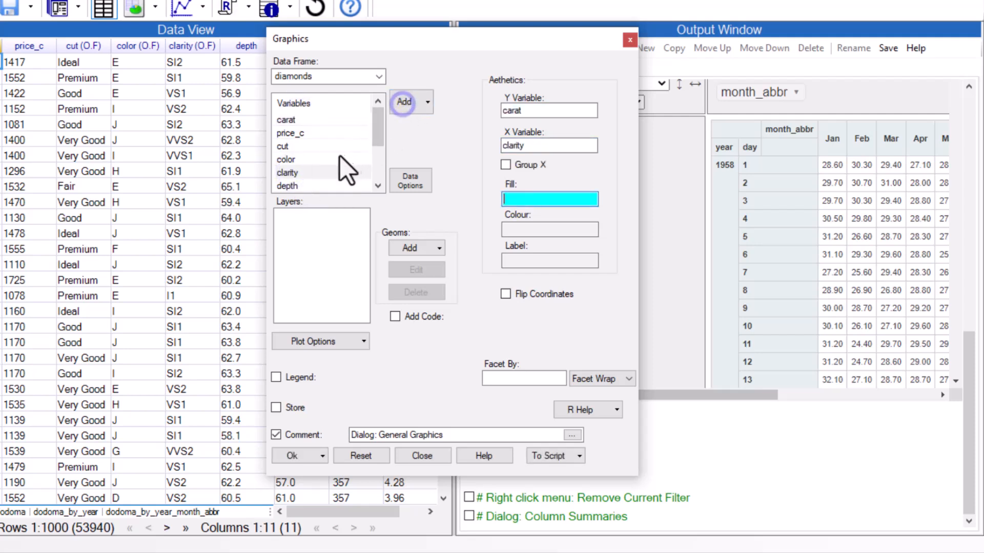
- Fill the graph by clarity and add a geom_boxplot layer
{"action": "left_click", "coordinate": [287, 173]}
{"action": "left_click", "coordinate": [405, 104]}
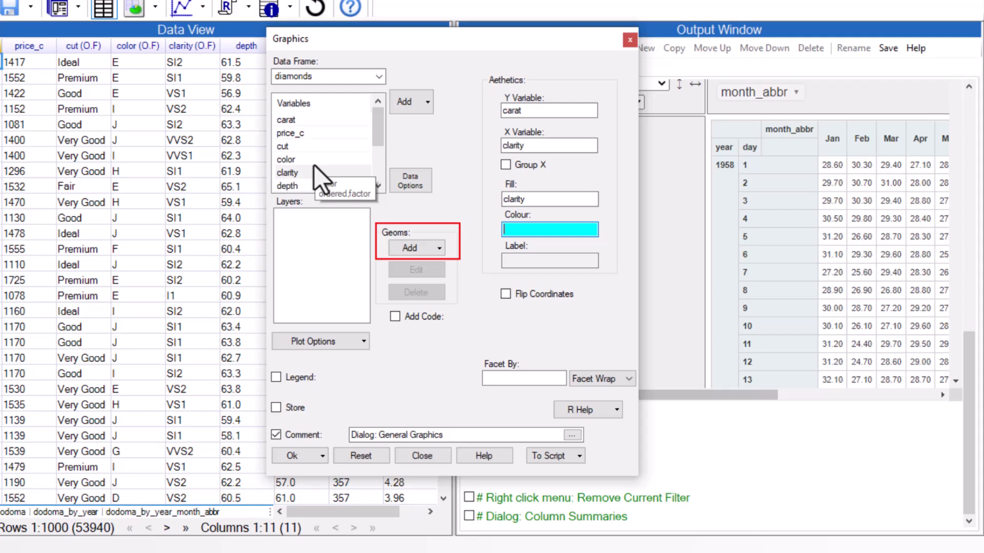
{"action": "left_click", "coordinate": [437, 248]}
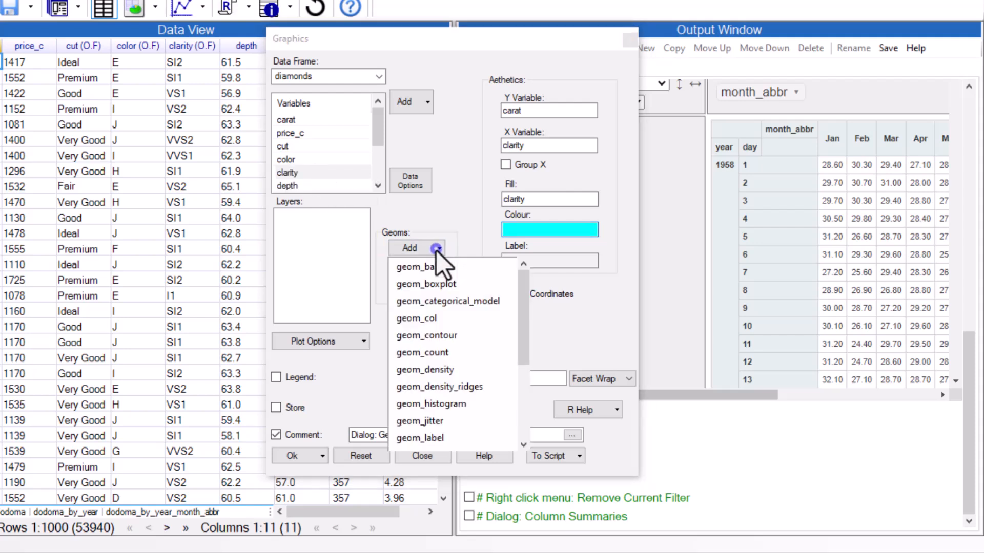
{"action": "left_click", "coordinate": [442, 284]}
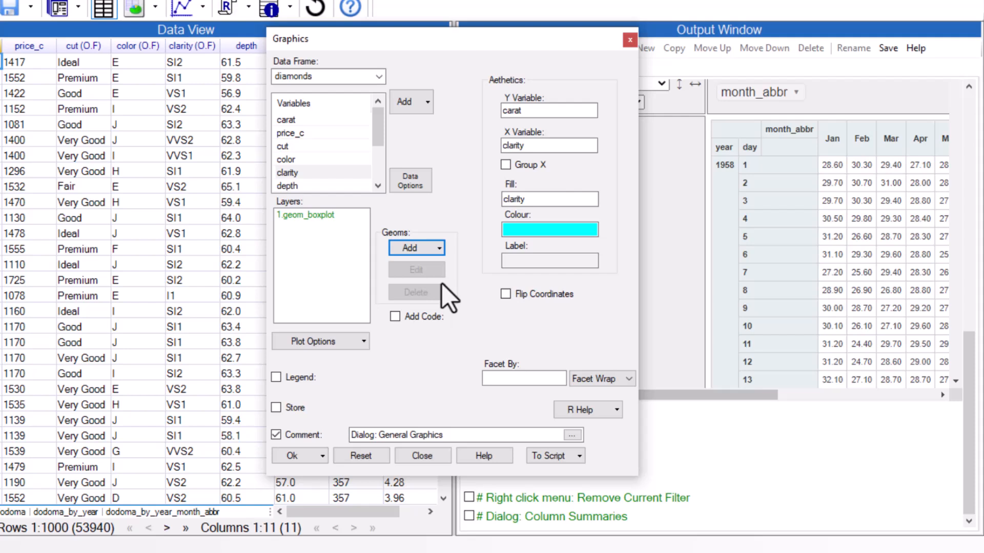
- Define a diamonds filter keeping only the color levels D, E and F, and apply it as the current filter
{"action": "left_click", "coordinate": [414, 186]}
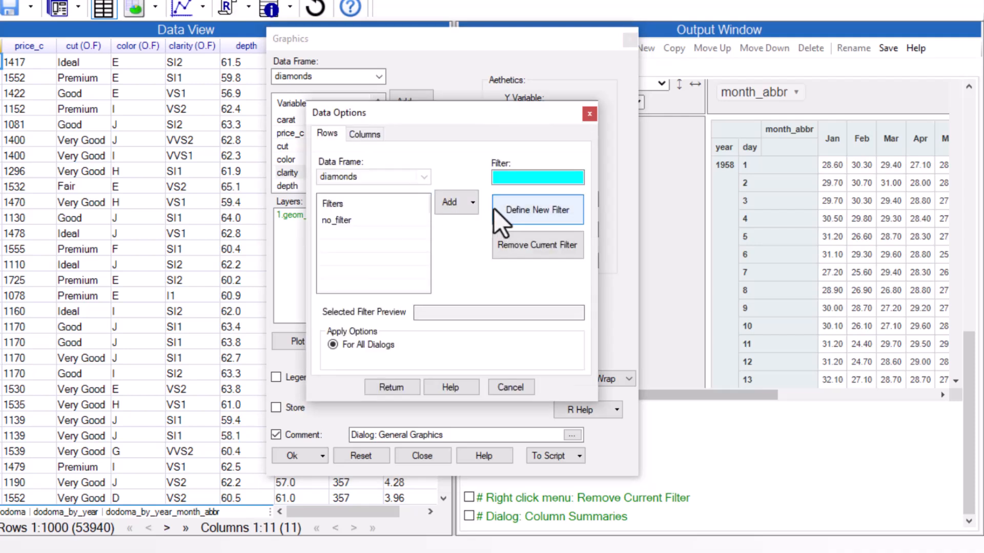
{"action": "left_click", "coordinate": [513, 209]}
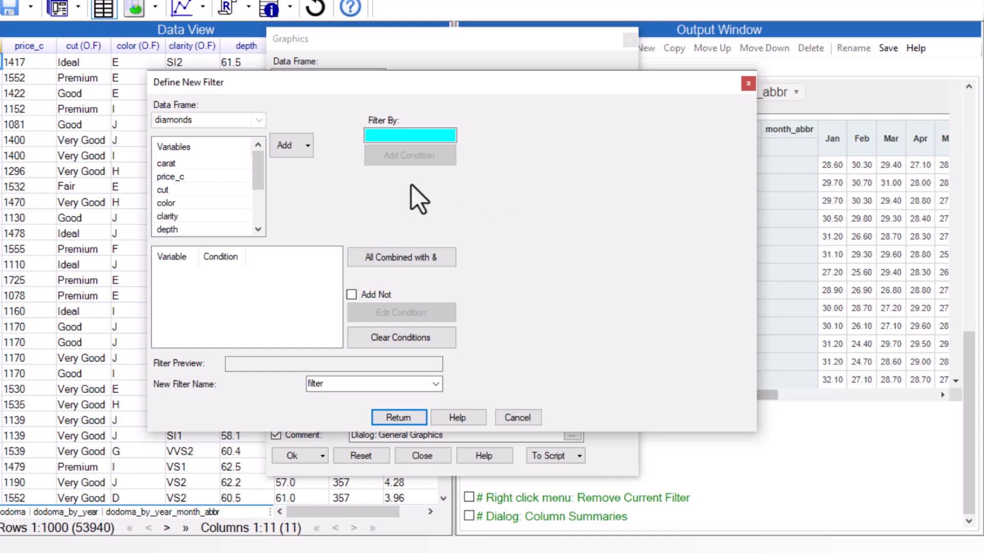
{"action": "left_click", "coordinate": [174, 204]}
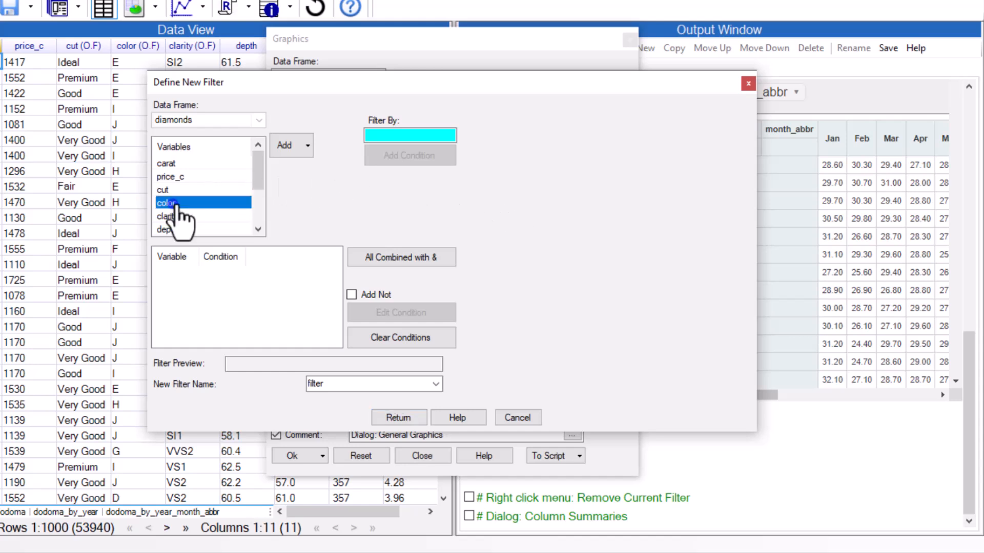
{"action": "left_click", "coordinate": [286, 148]}
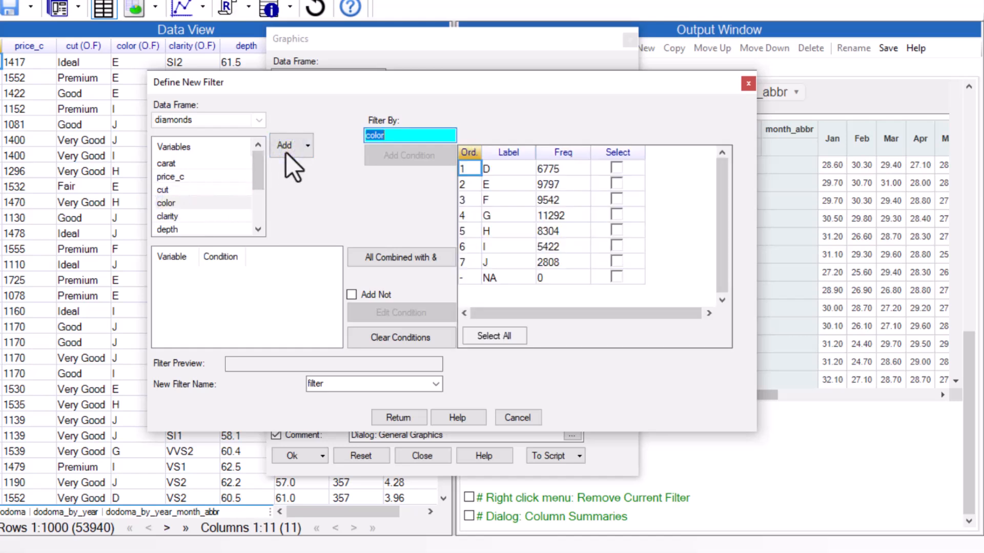
{"action": "left_click", "coordinate": [616, 167]}
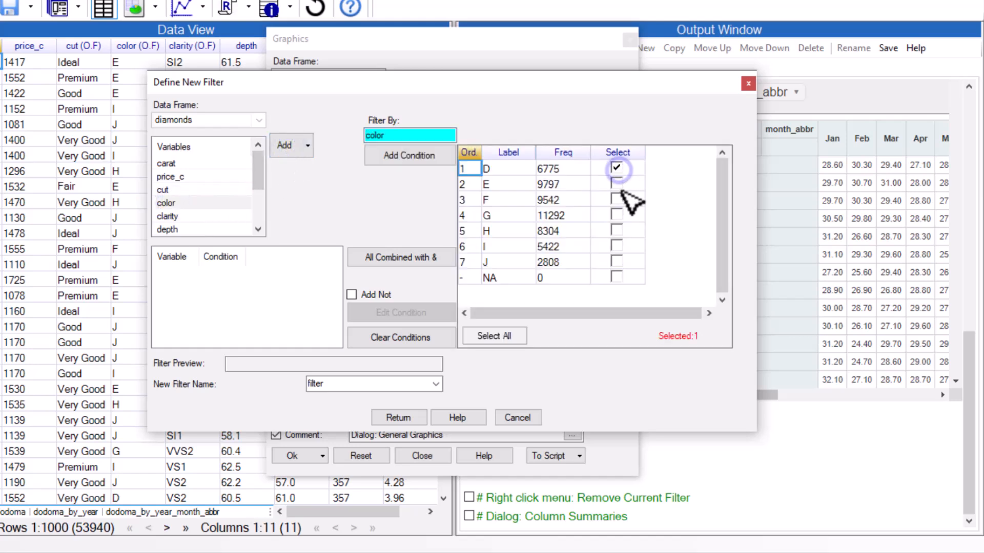
{"action": "left_click", "coordinate": [616, 184]}
{"action": "left_click", "coordinate": [616, 200]}
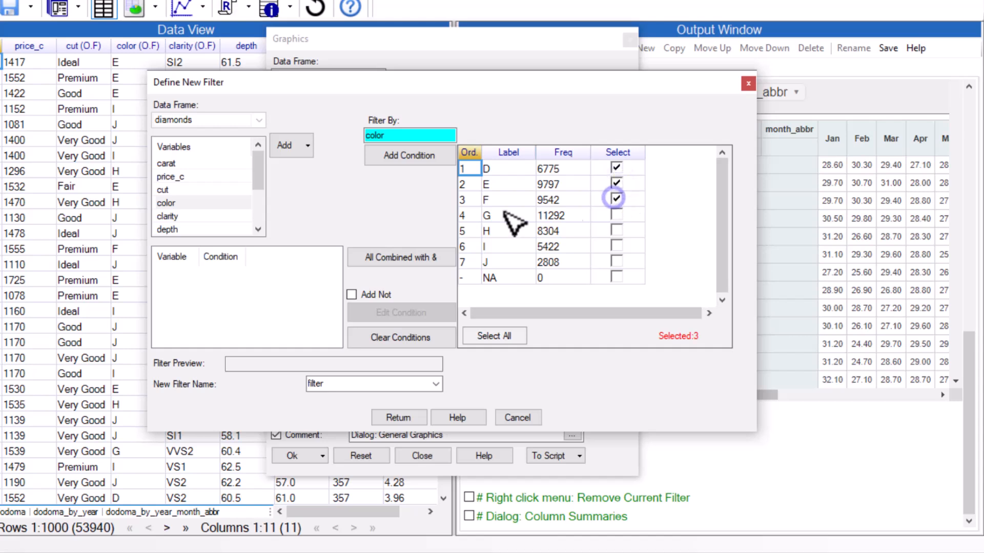
{"action": "left_click", "coordinate": [399, 156]}
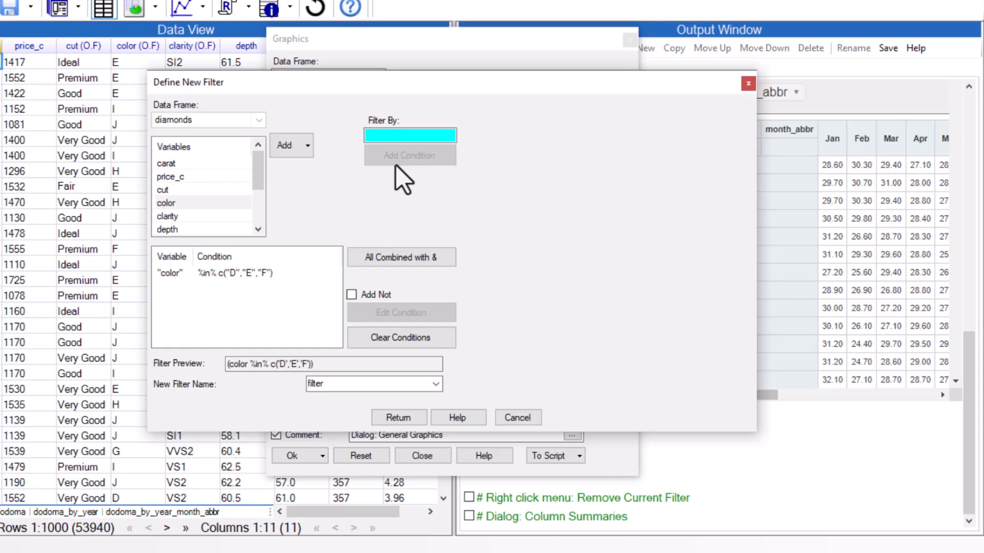
{"action": "left_click", "coordinate": [398, 418]}
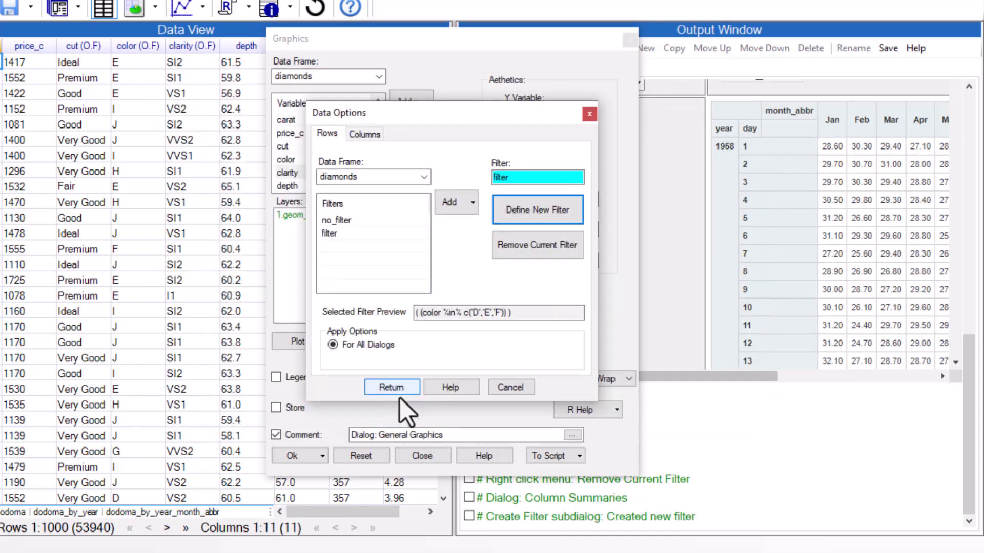
{"action": "left_click", "coordinate": [396, 390]}
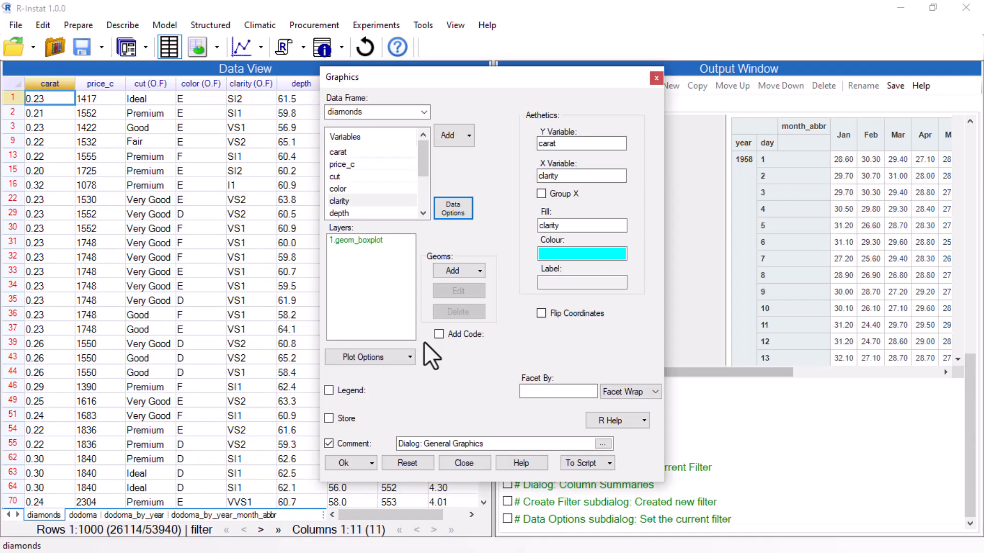
- Include facets in the plot options with cut as the first factor, color as the second factor, and margins enabled
{"action": "left_click", "coordinate": [410, 358]}
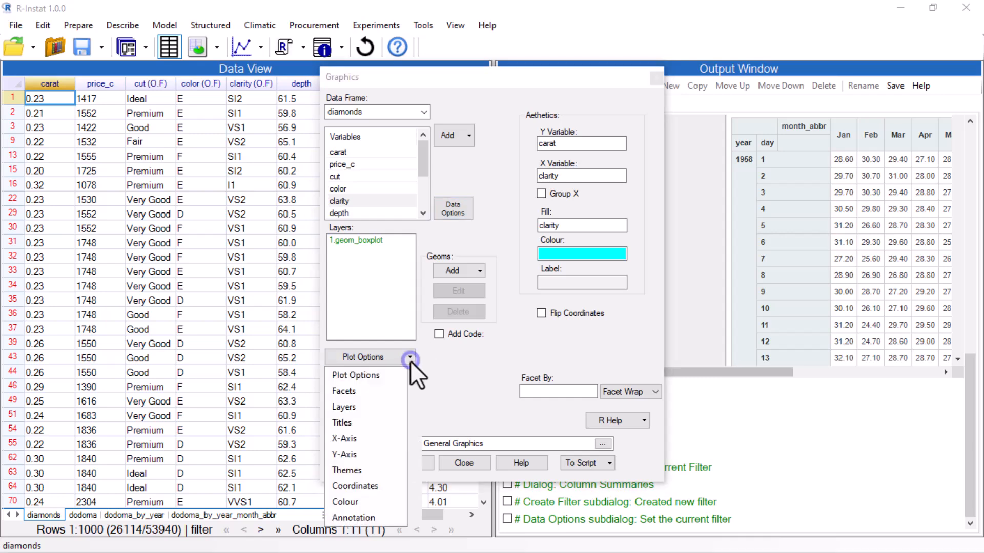
{"action": "left_click", "coordinate": [389, 392]}
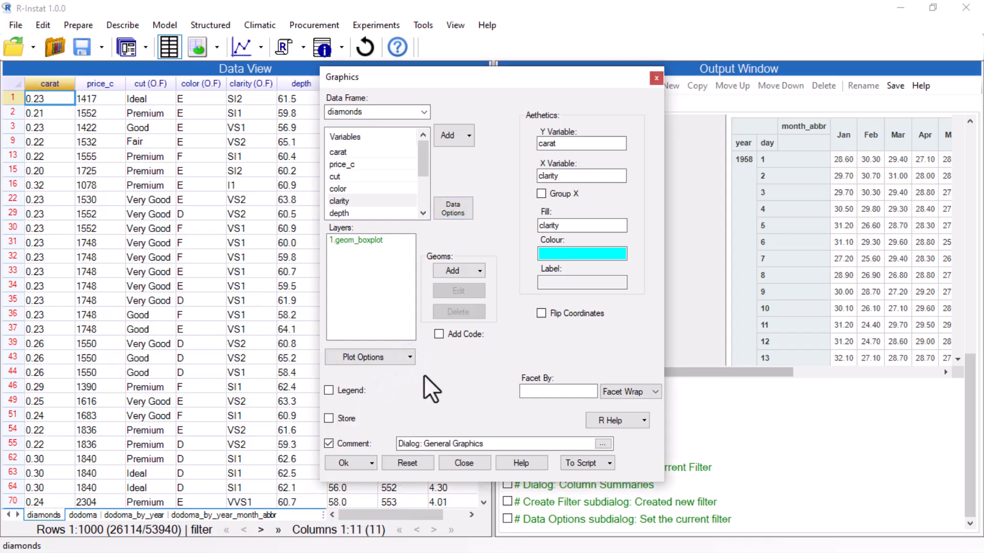
{"action": "left_click", "coordinate": [261, 131]}
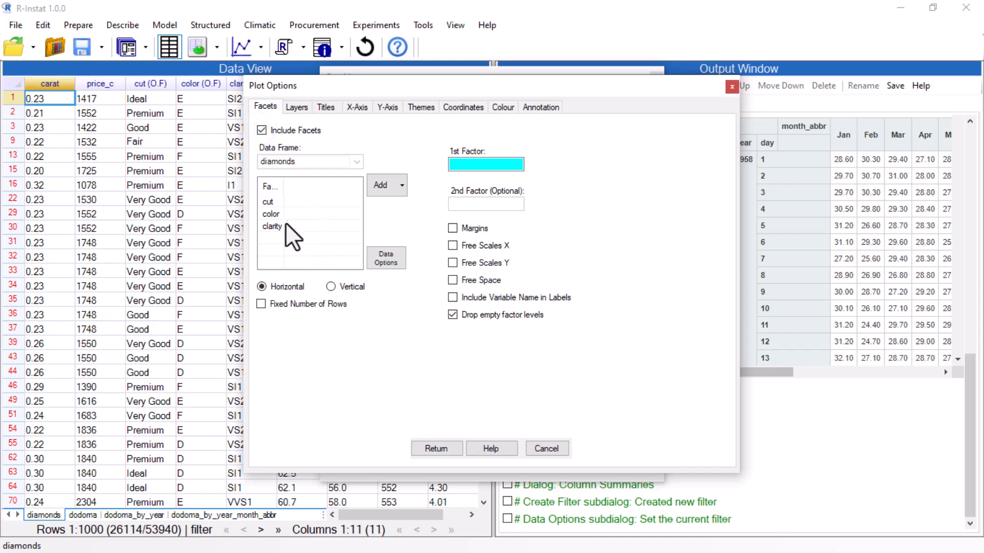
{"action": "left_click", "coordinate": [280, 200]}
{"action": "left_click", "coordinate": [376, 193]}
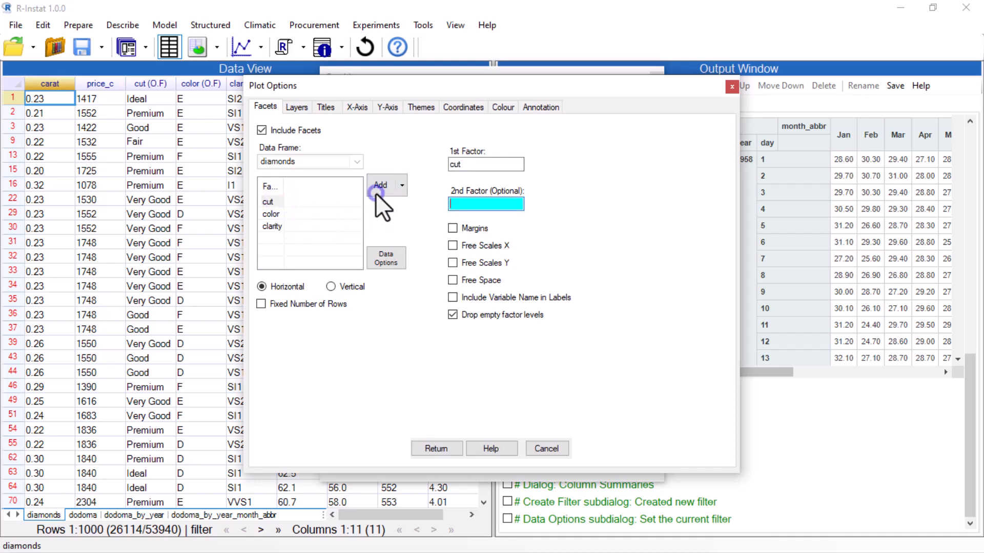
{"action": "left_click", "coordinate": [274, 214]}
{"action": "left_click", "coordinate": [376, 184]}
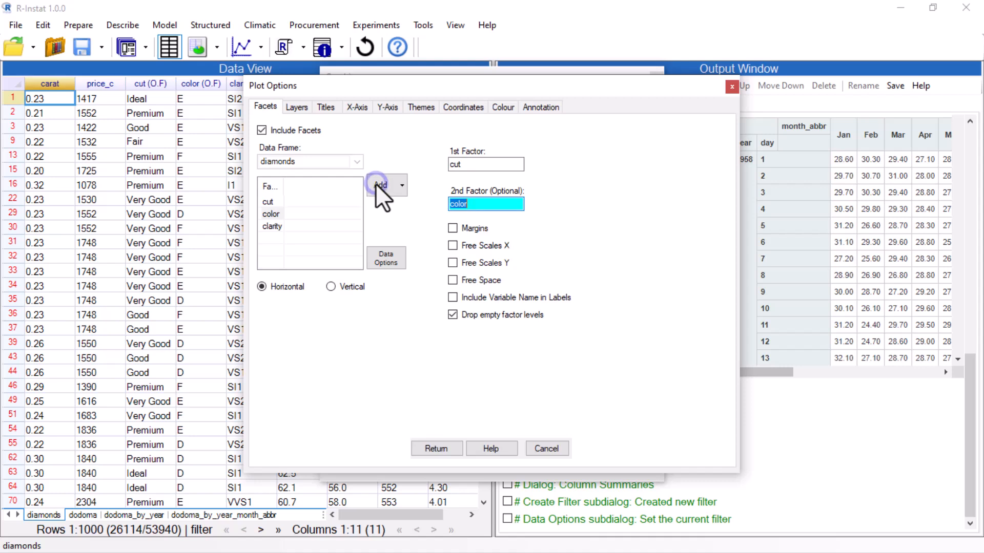
{"action": "left_click", "coordinate": [453, 229]}
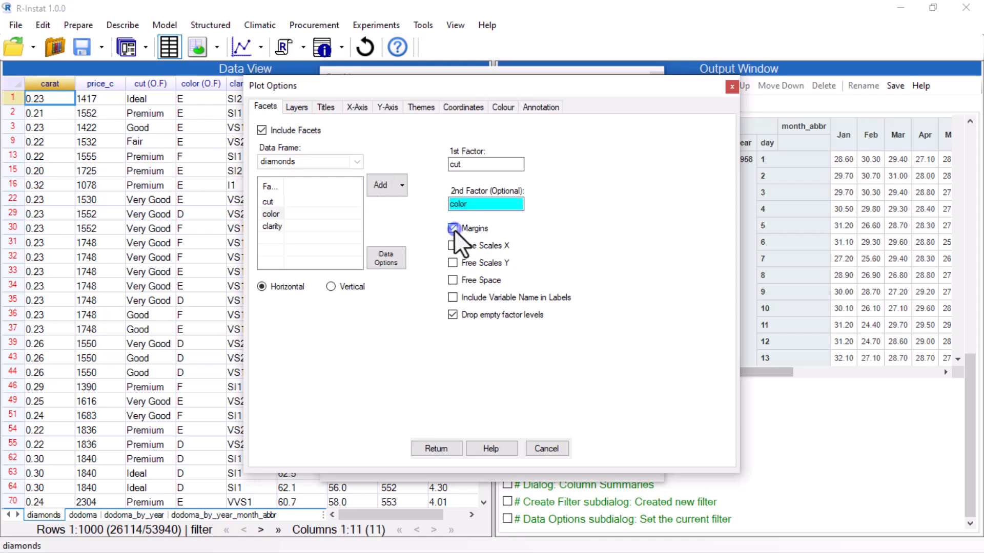
{"action": "left_click", "coordinate": [429, 448]}
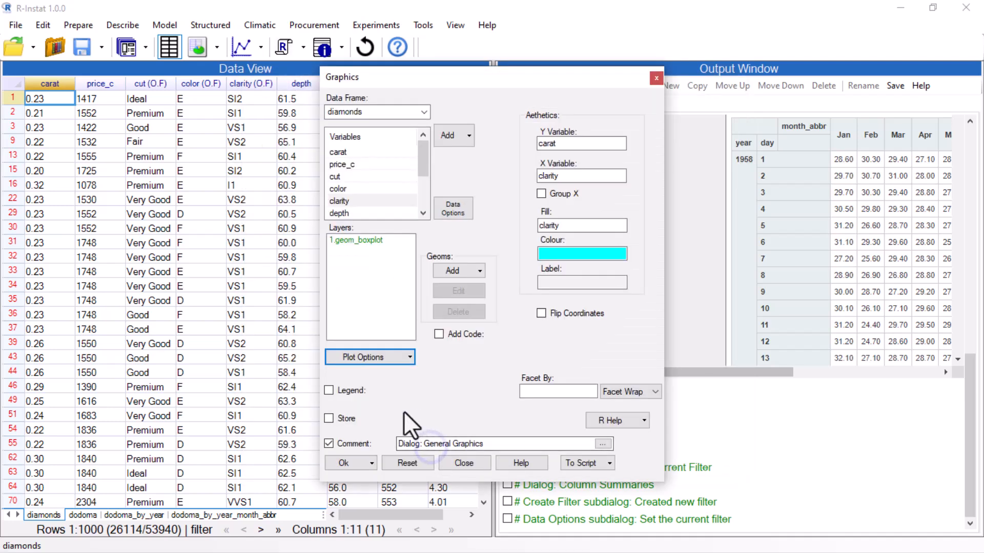
- Generate the faceted carat boxplots and open the resulting graph in a maximised view
{"action": "left_click", "coordinate": [345, 464]}
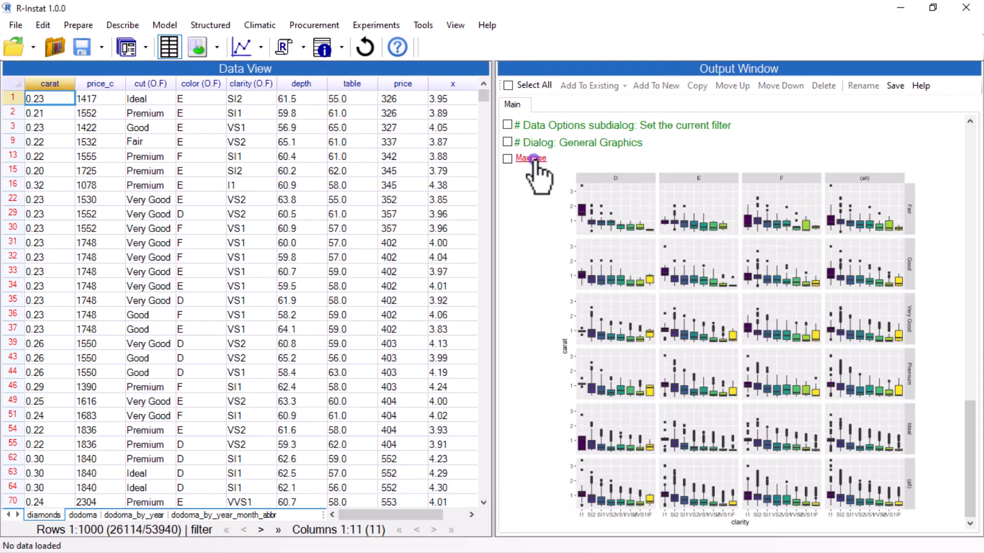
{"action": "left_click", "coordinate": [533, 174]}
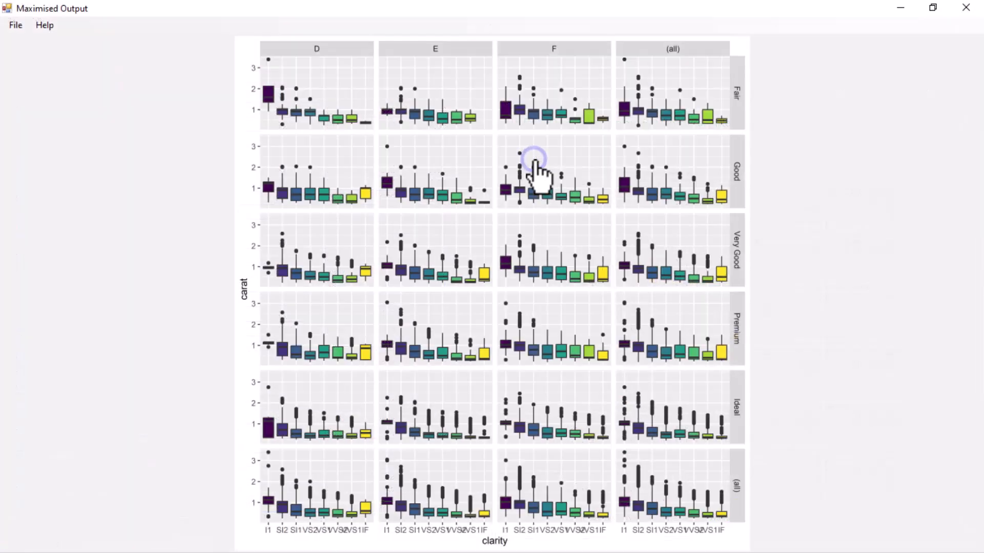